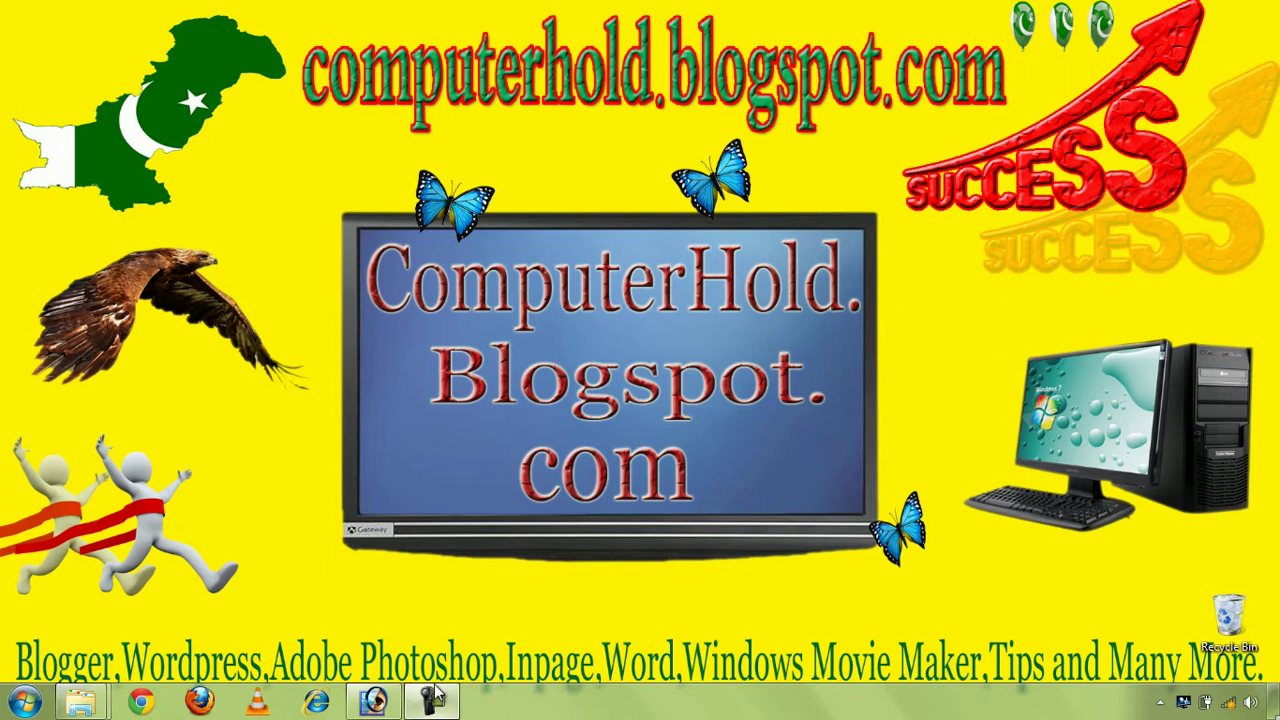
Close the face portrait without saving and float the seated-man photo in its own window
click(390, 704)
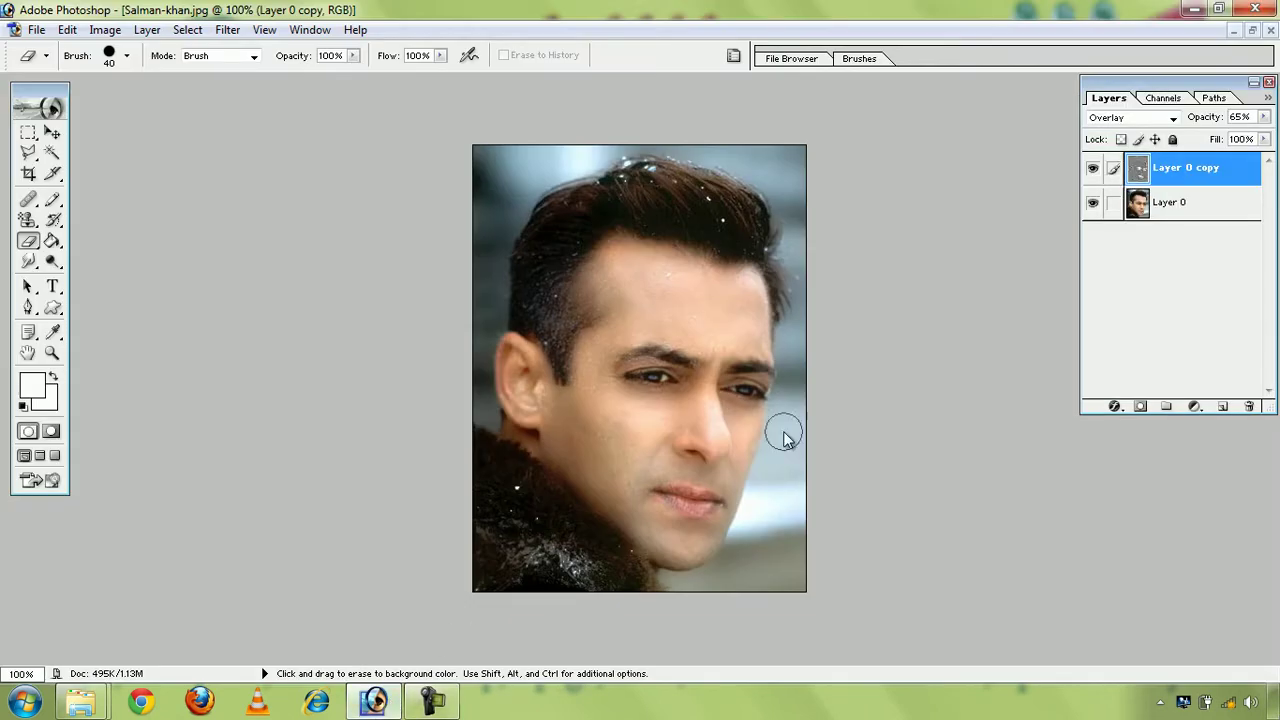
click(1271, 30)
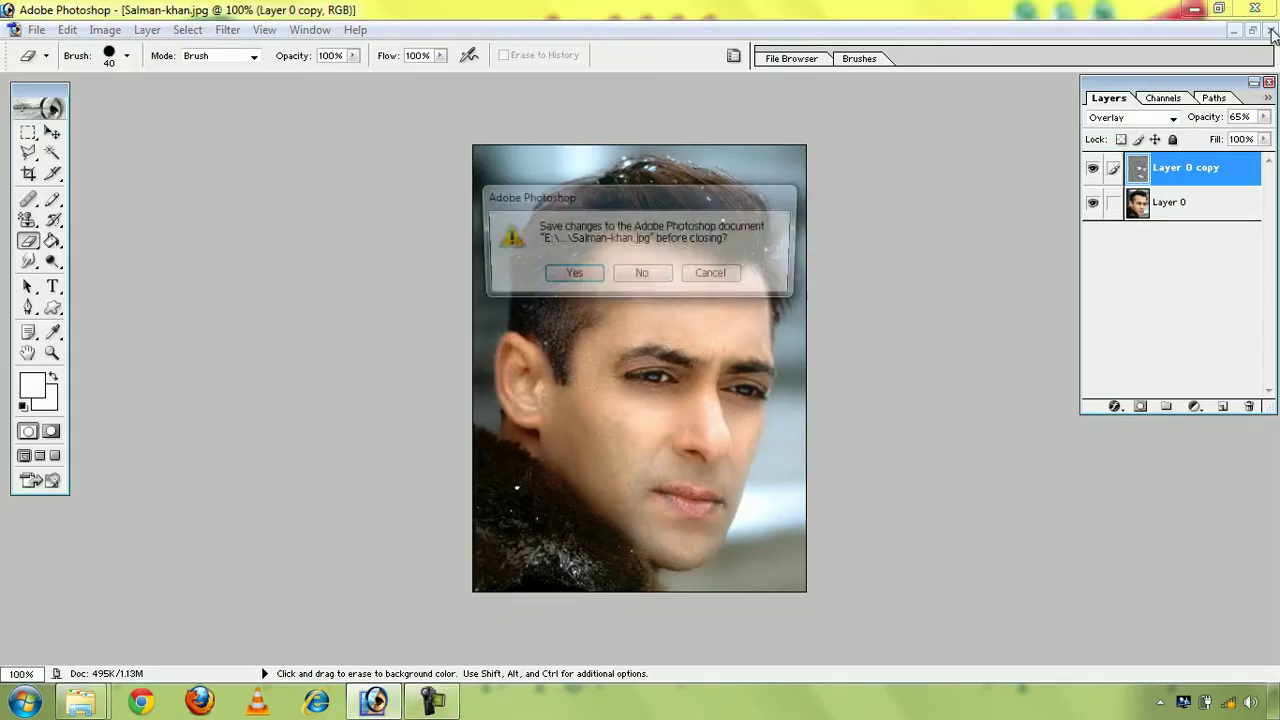
click(641, 276)
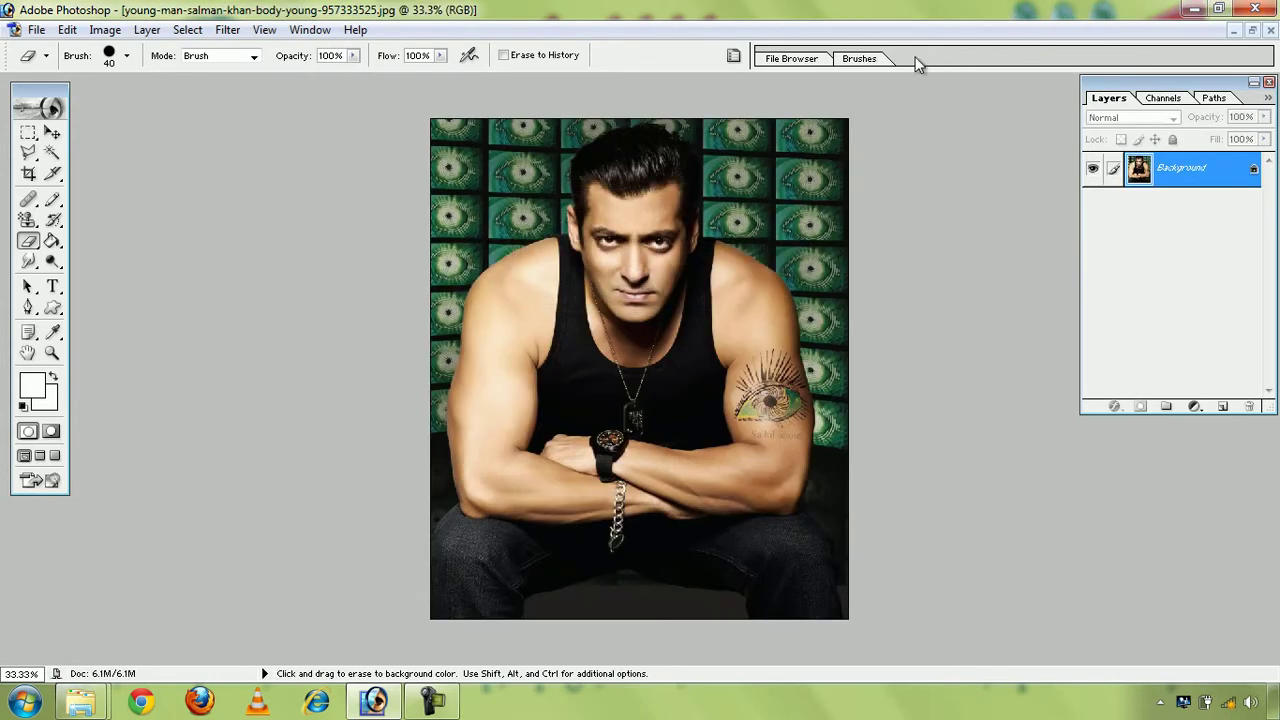
click(1252, 30)
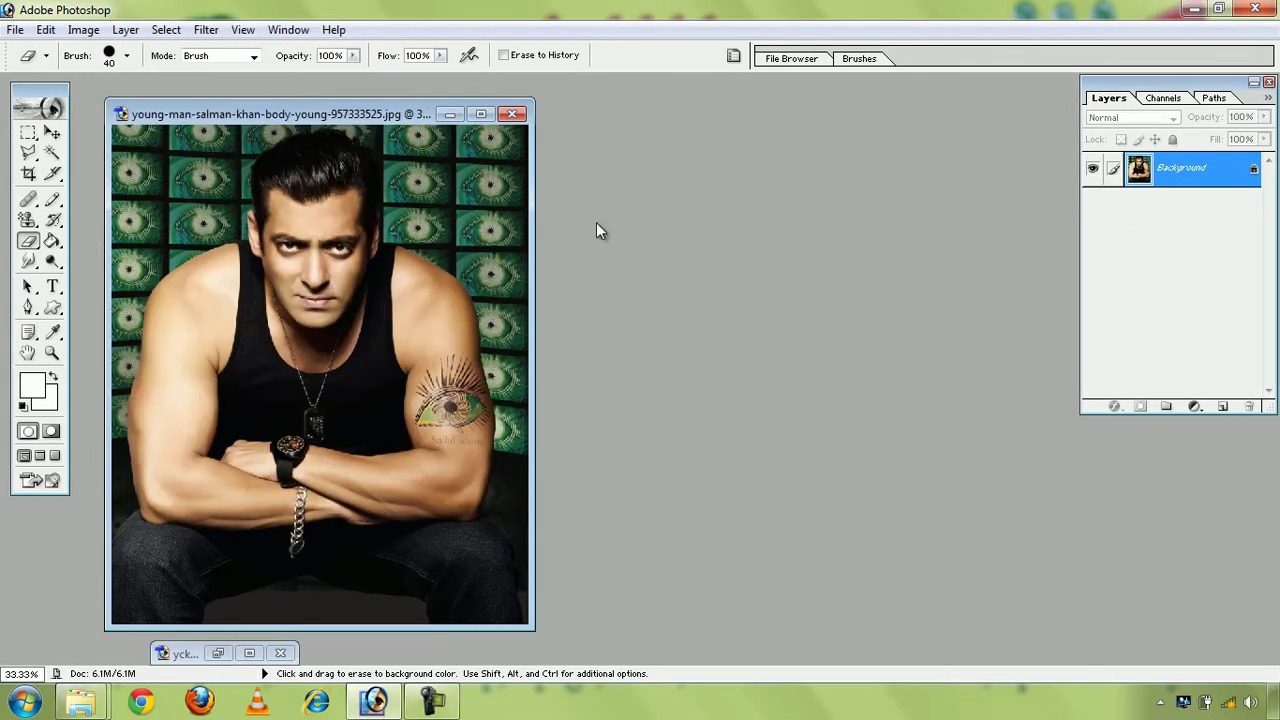
Select the black sun in the tattoo image by wand-selecting its white areas and inverting
click(218, 653)
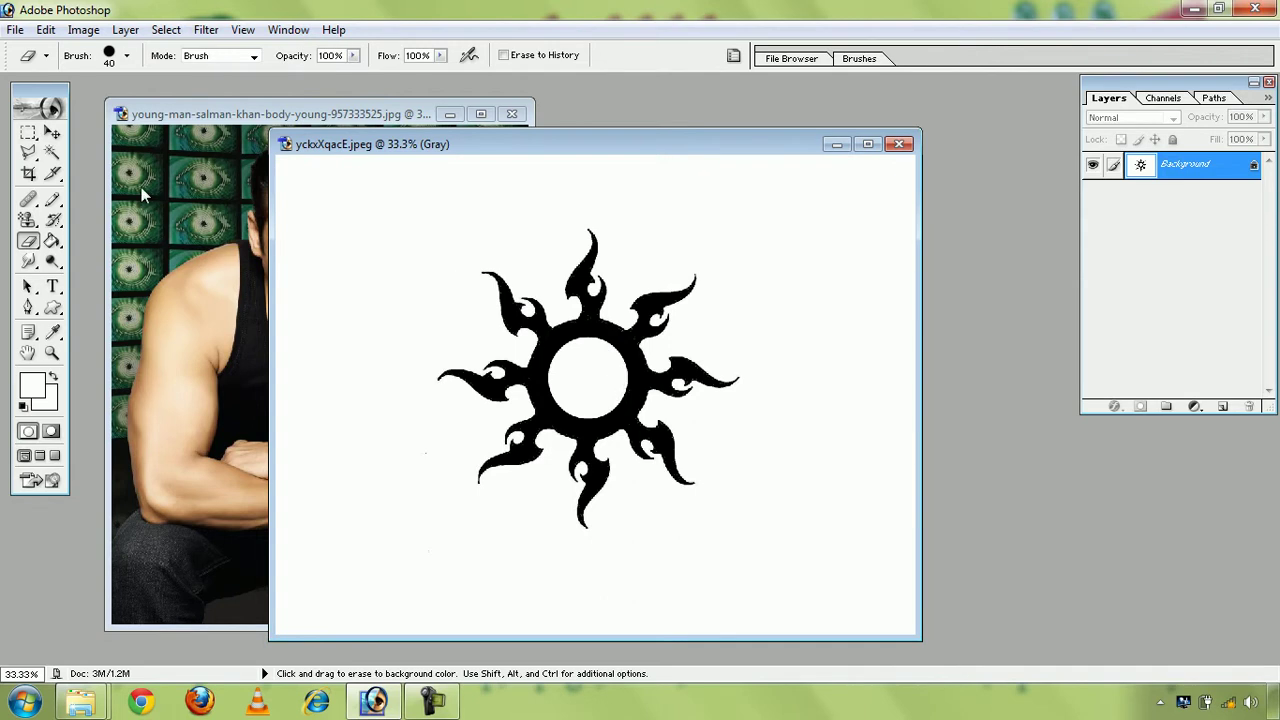
click(53, 155)
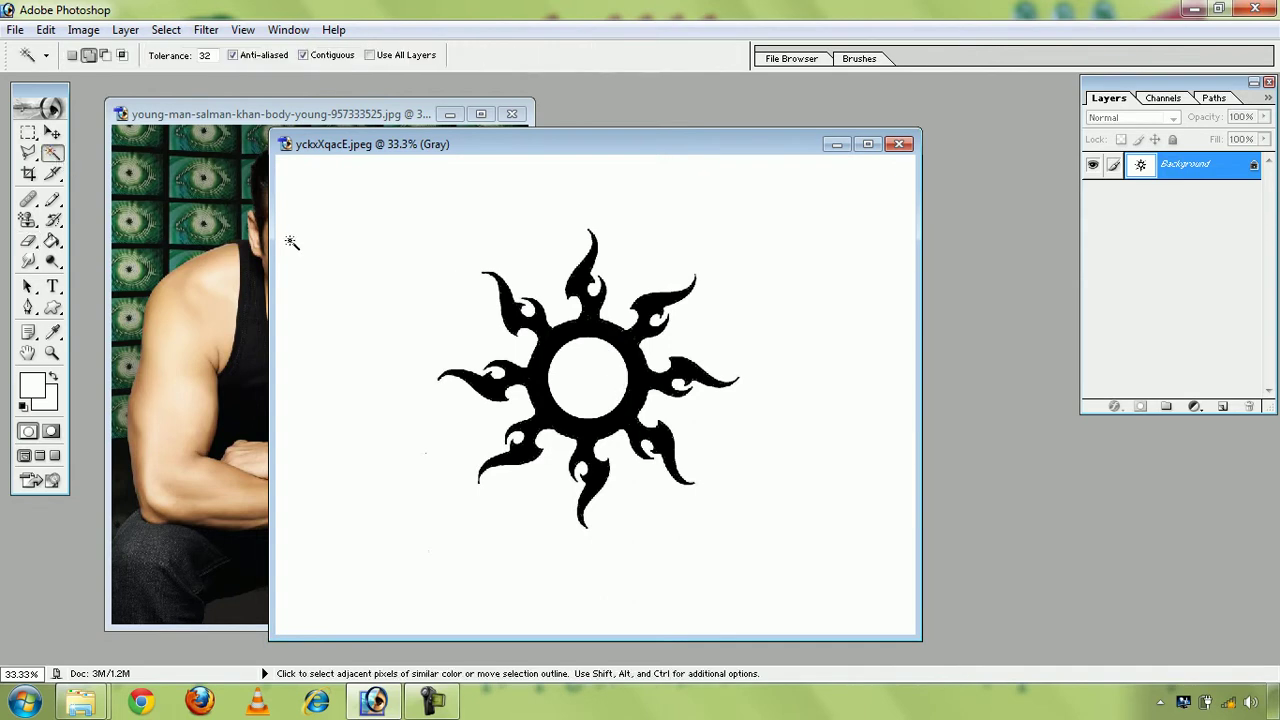
click(391, 259)
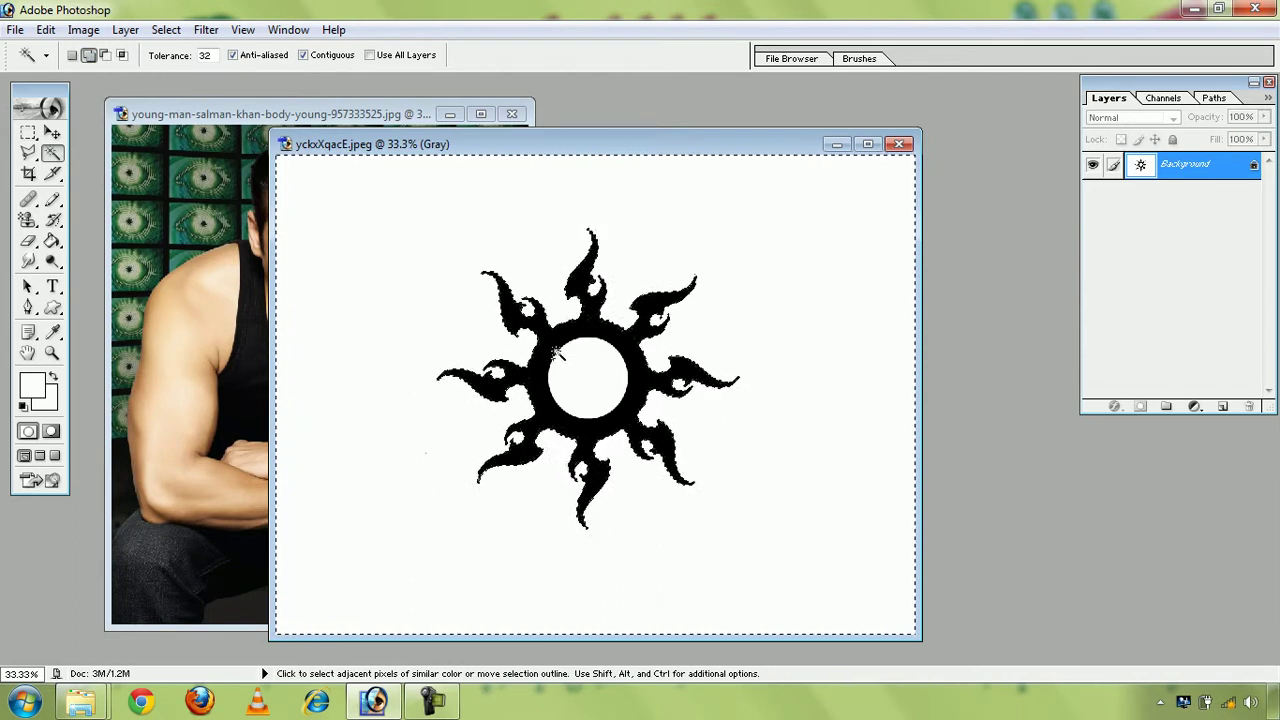
click(584, 368)
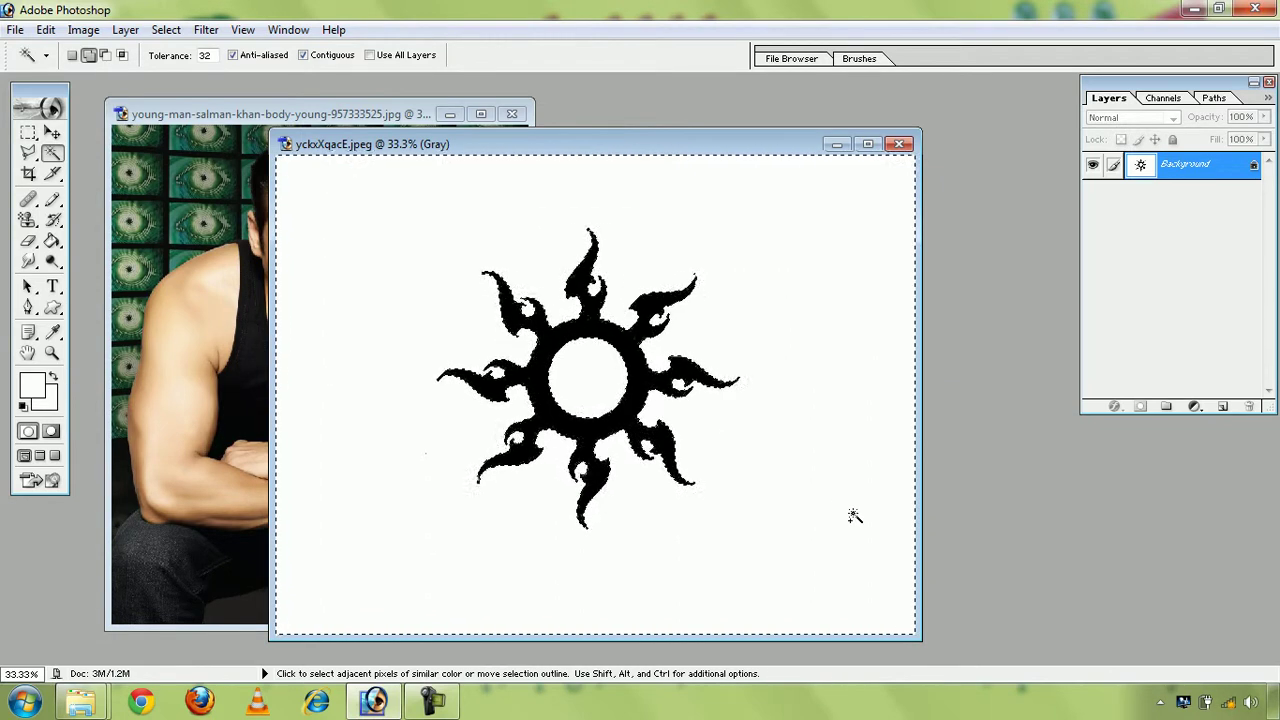
key(ctrl)
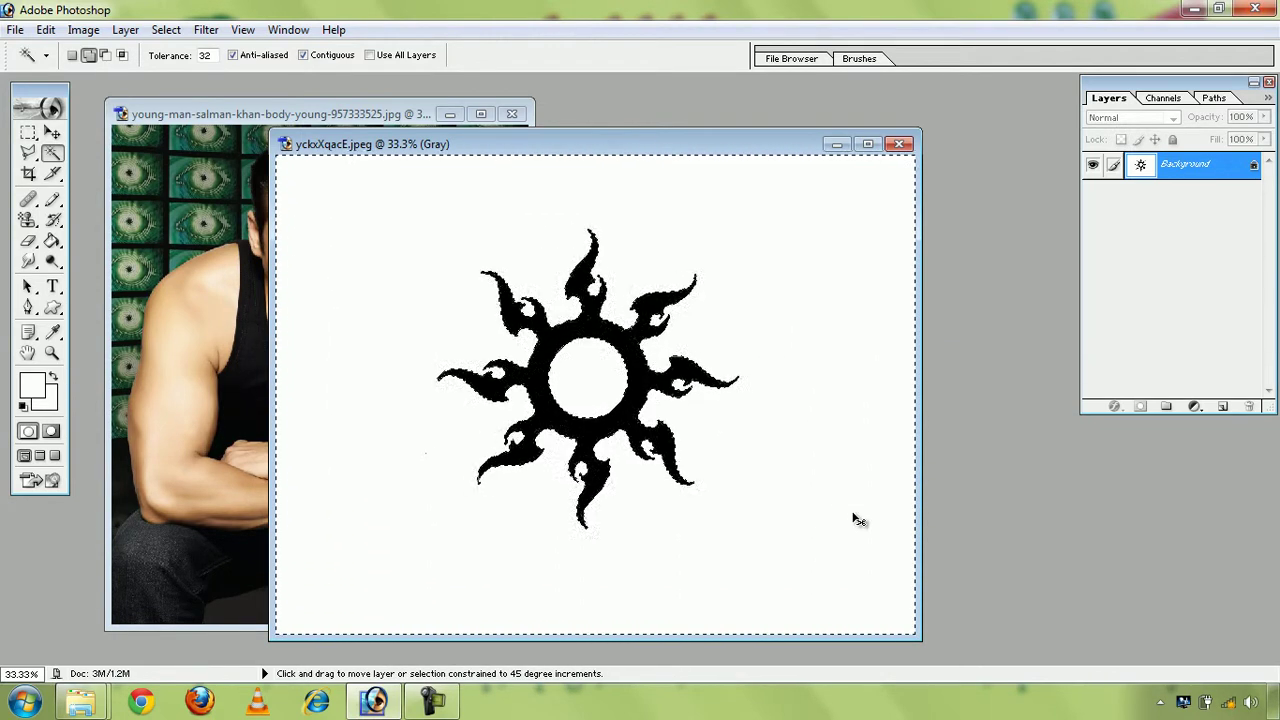
key(ctrl+shift+i)
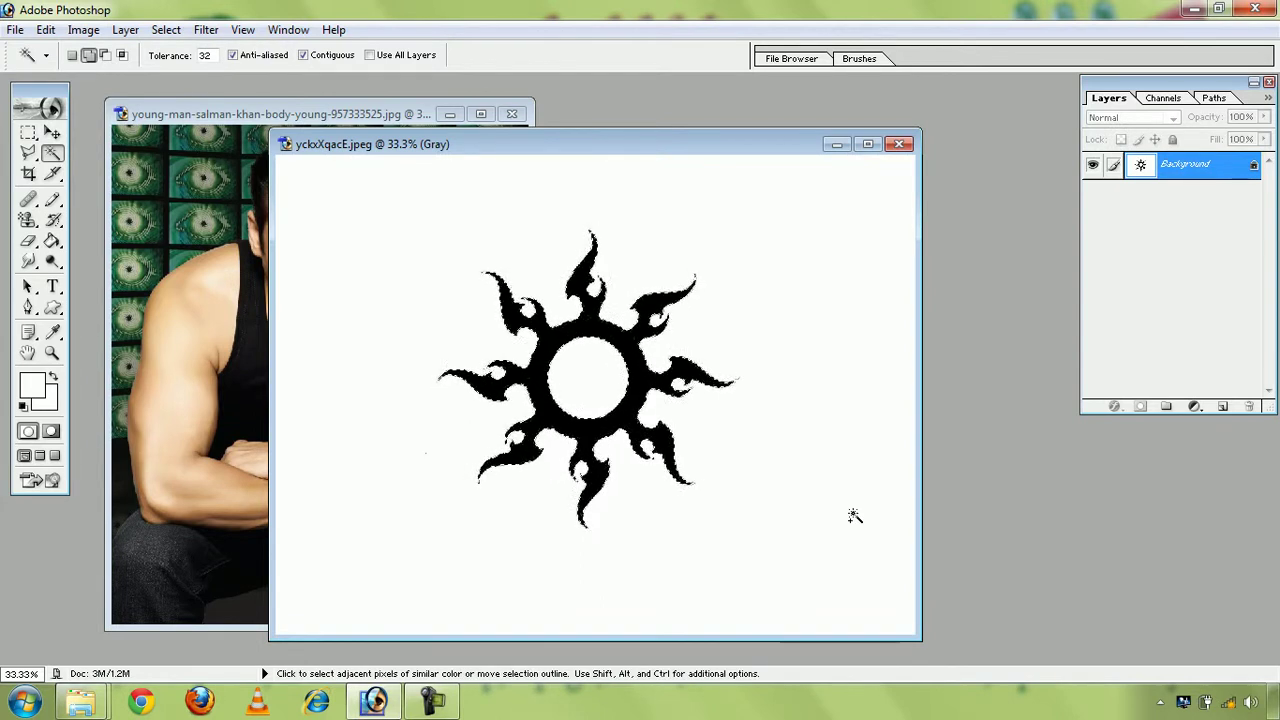
key(ctrl)
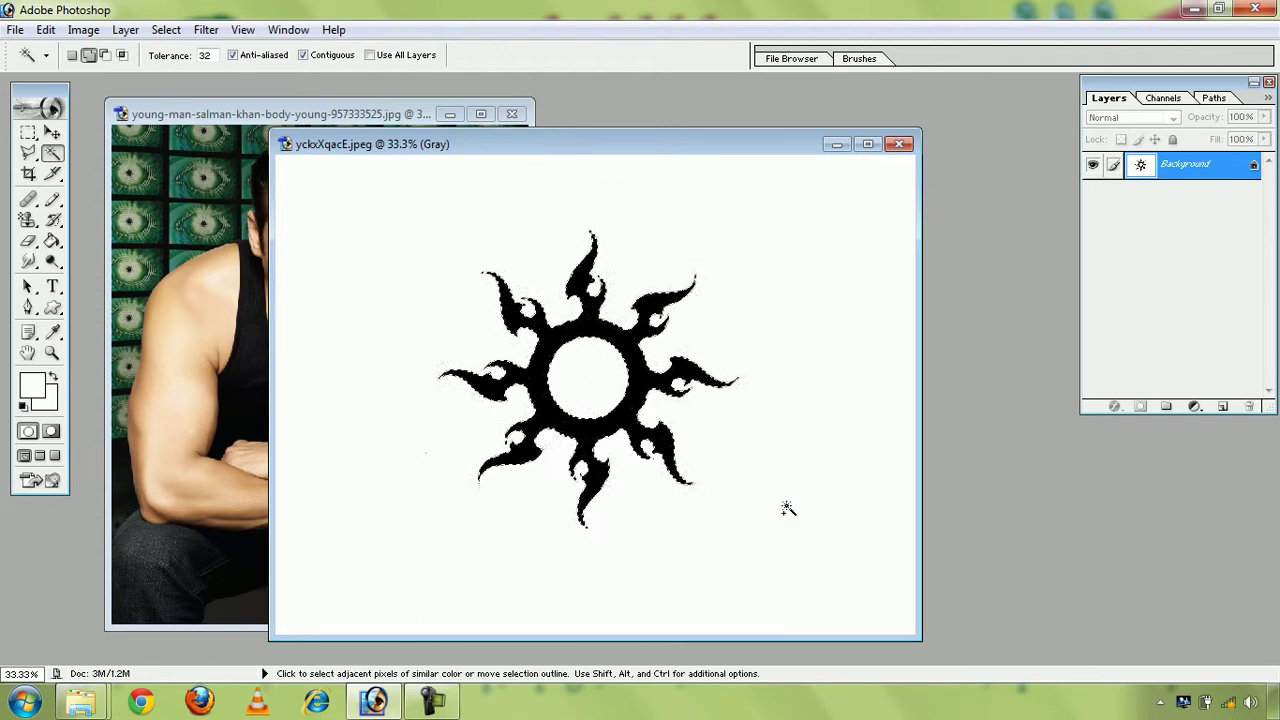
key(ctrl)
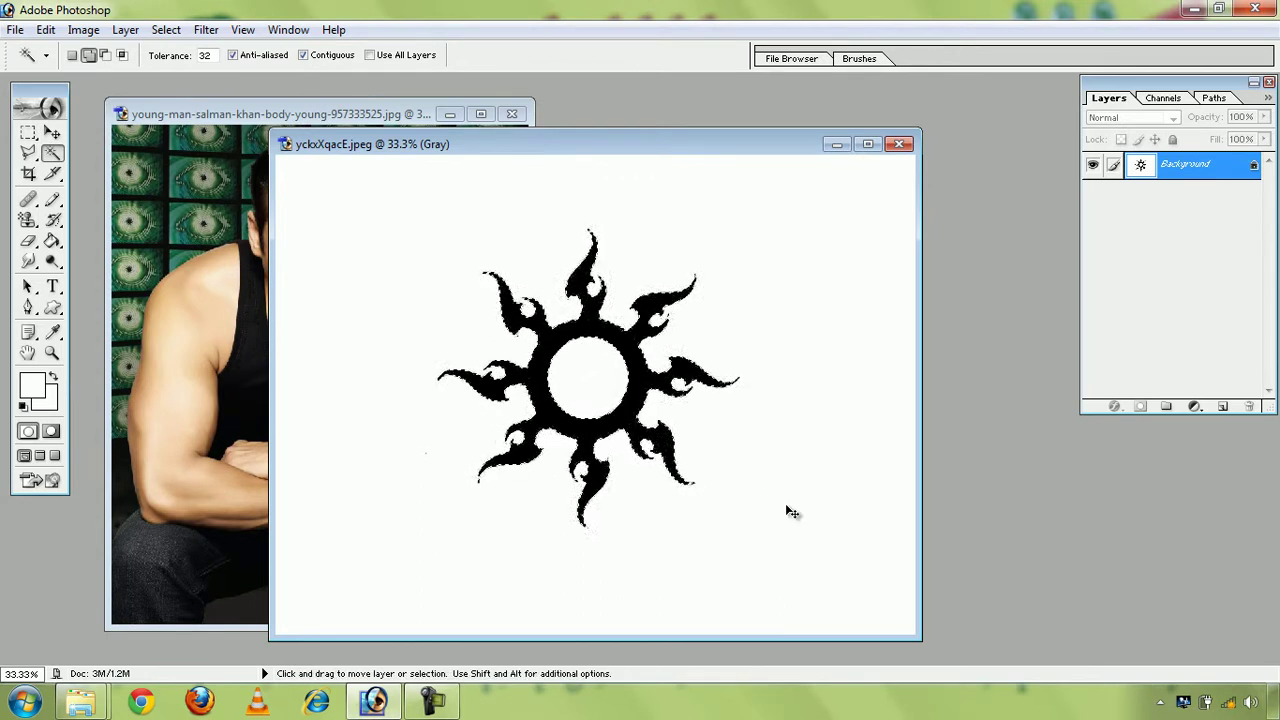
key(ctrl+d)
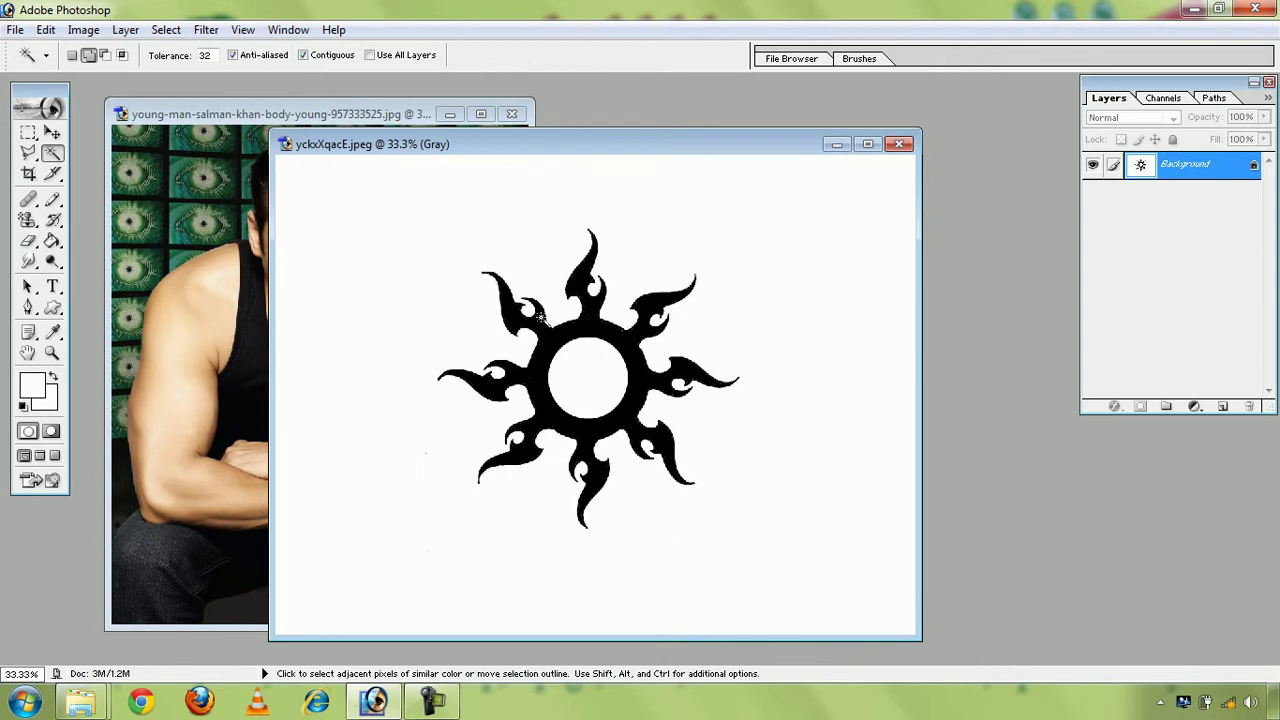
click(597, 322)
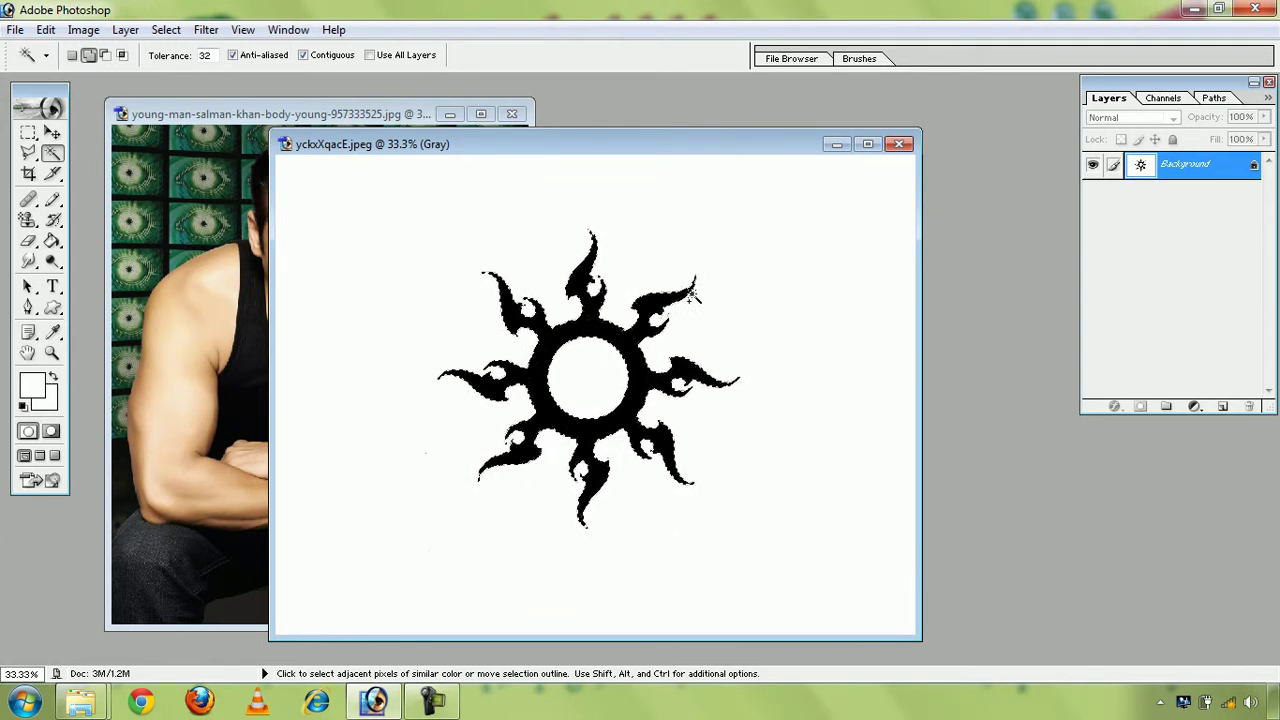
Unlock the photo as Layer 0 and paste the sun onto a new Layer 1 for transforming
click(836, 144)
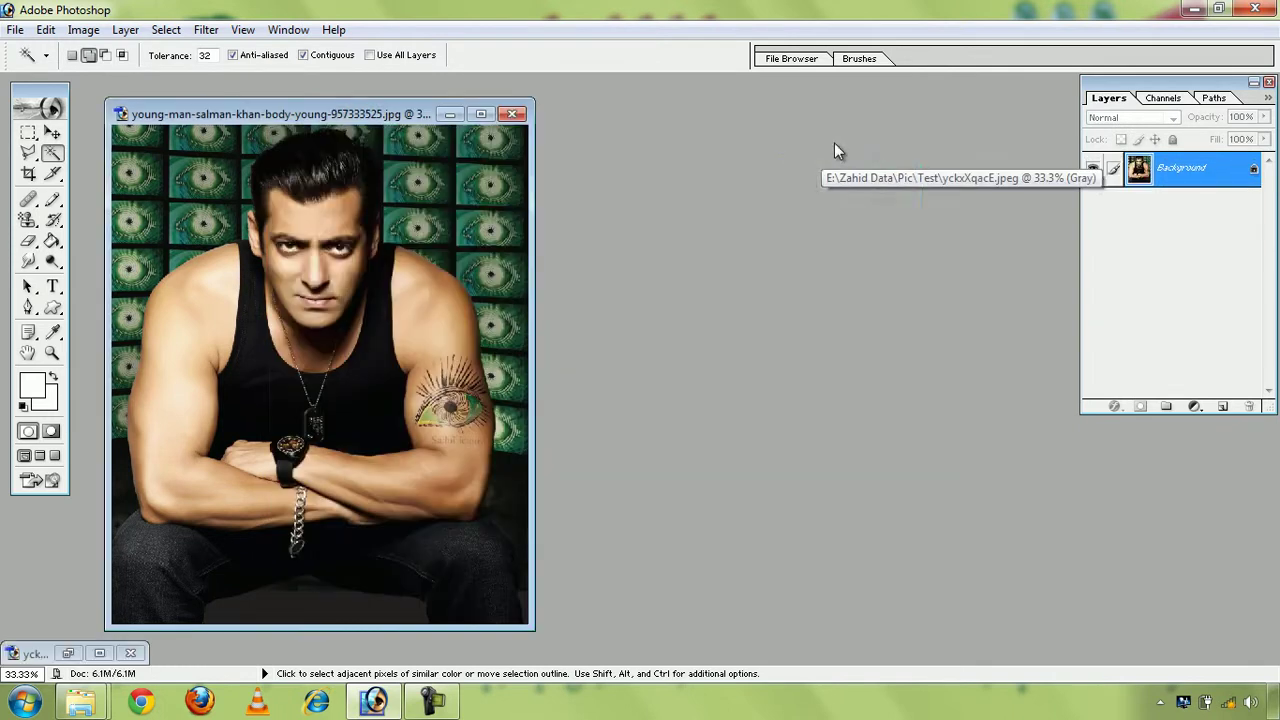
double_click(1200, 170)
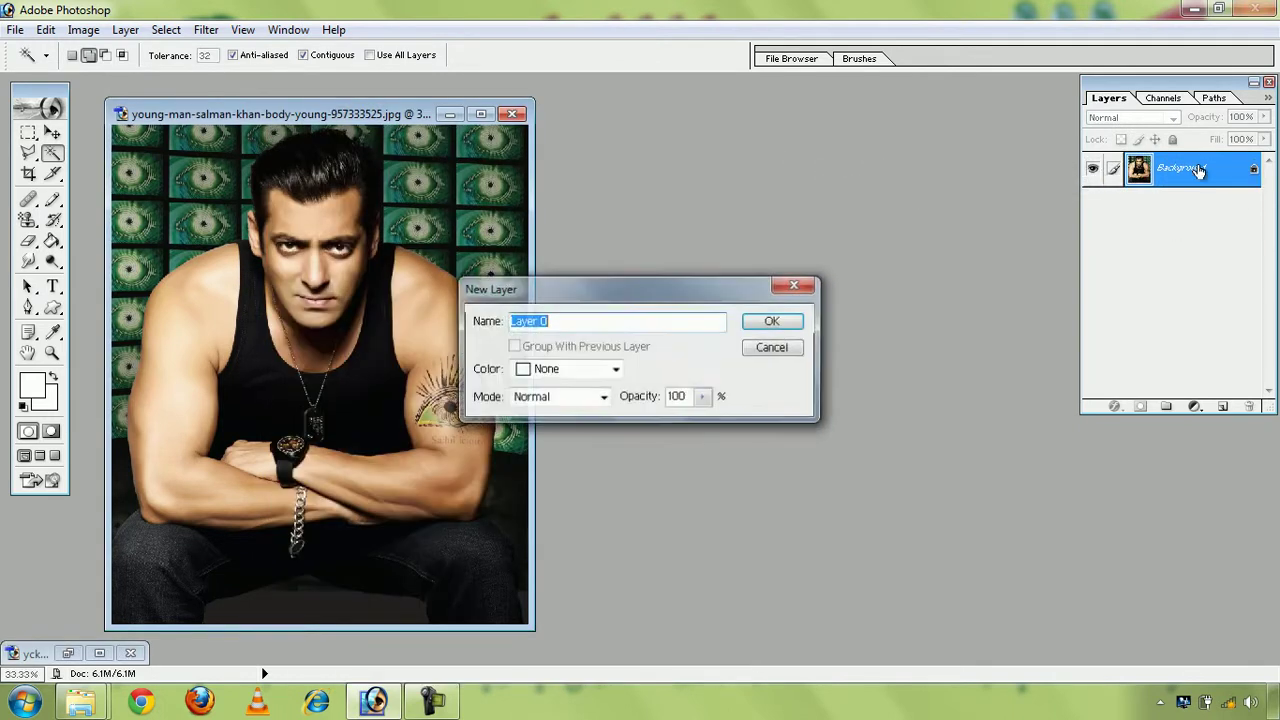
click(773, 321)
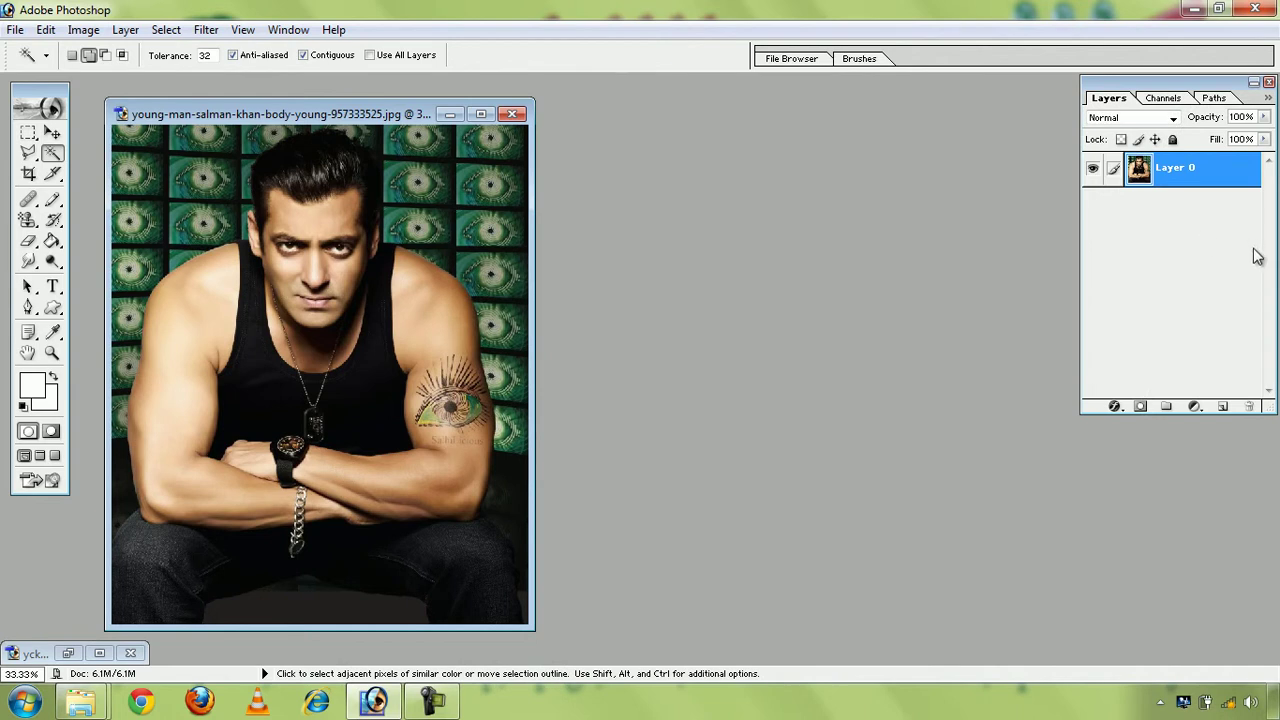
click(1222, 407)
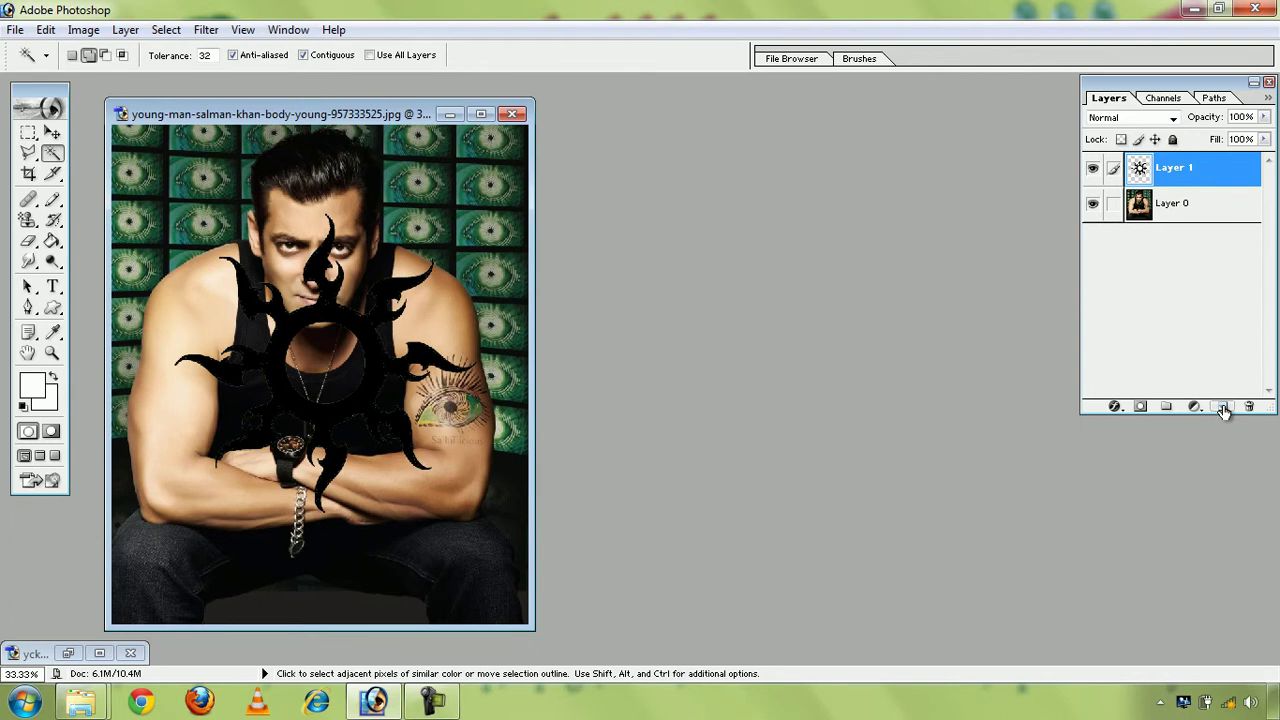
key(ctrl)
key(ctrl+t)
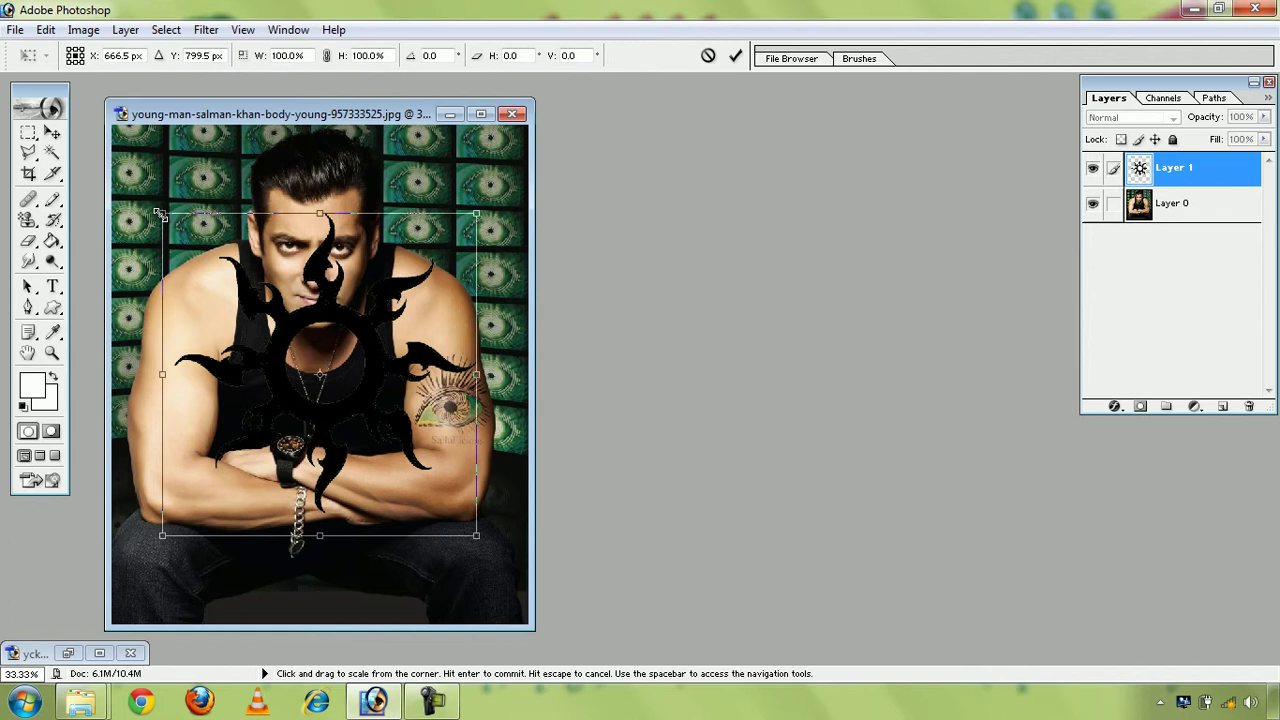
Shrink the sun to about 25.9% onto the right-hand forearm and commit it
drag(159, 213, 414, 434)
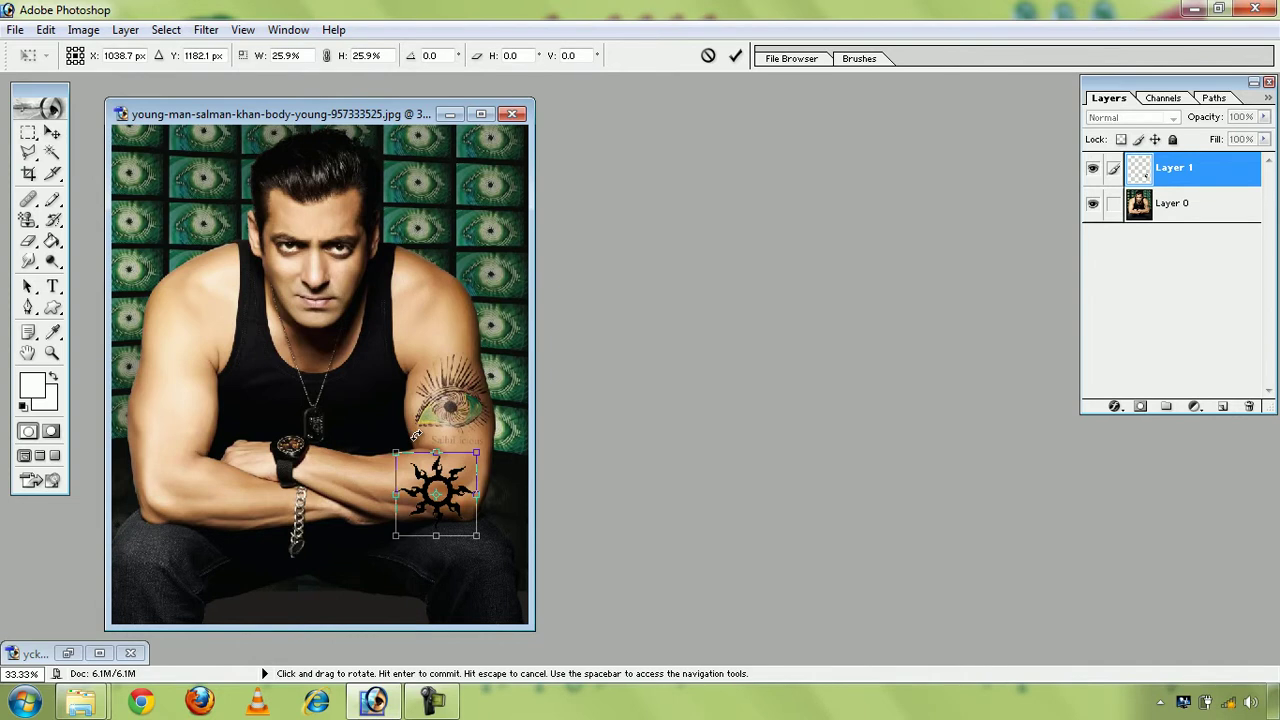
key(Return)
key(w)
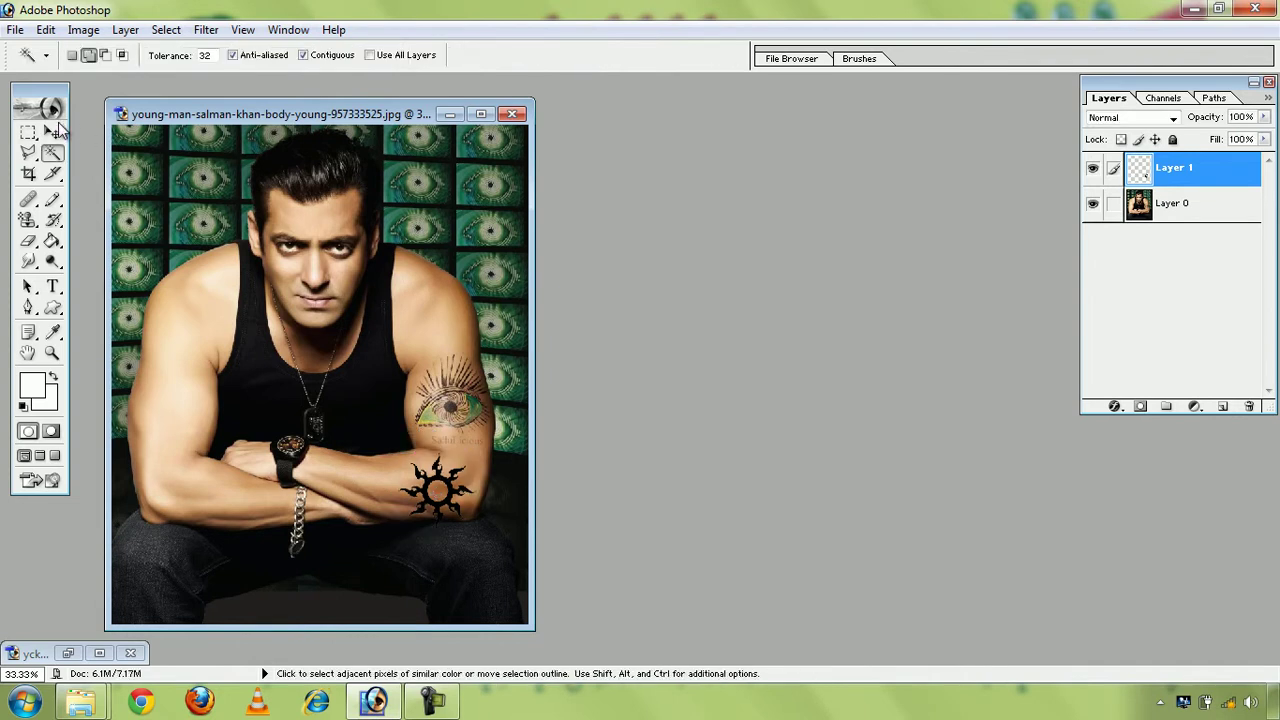
click(54, 132)
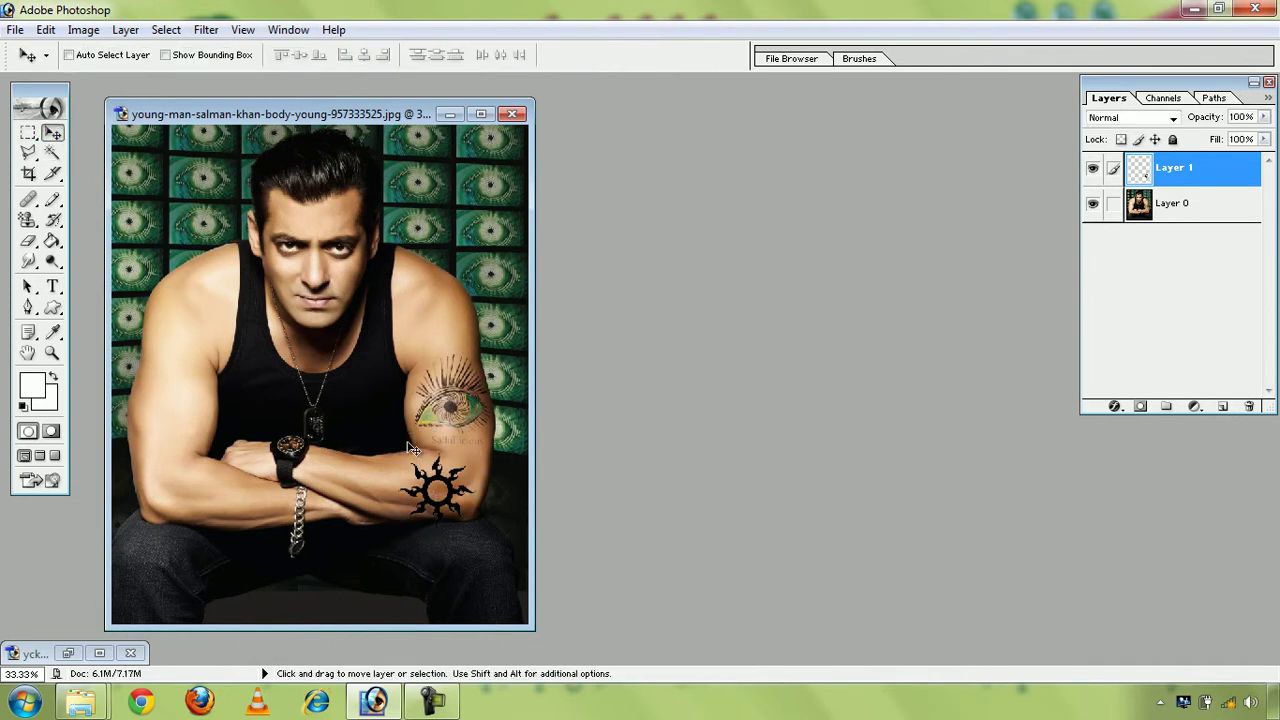
Move the sun tattoo to the left upper arm and shrink it further to about 82.4%
mouse_move(413, 449)
mouse_down()
mouse_move(180, 314)
mouse_move(156, 348)
mouse_up()
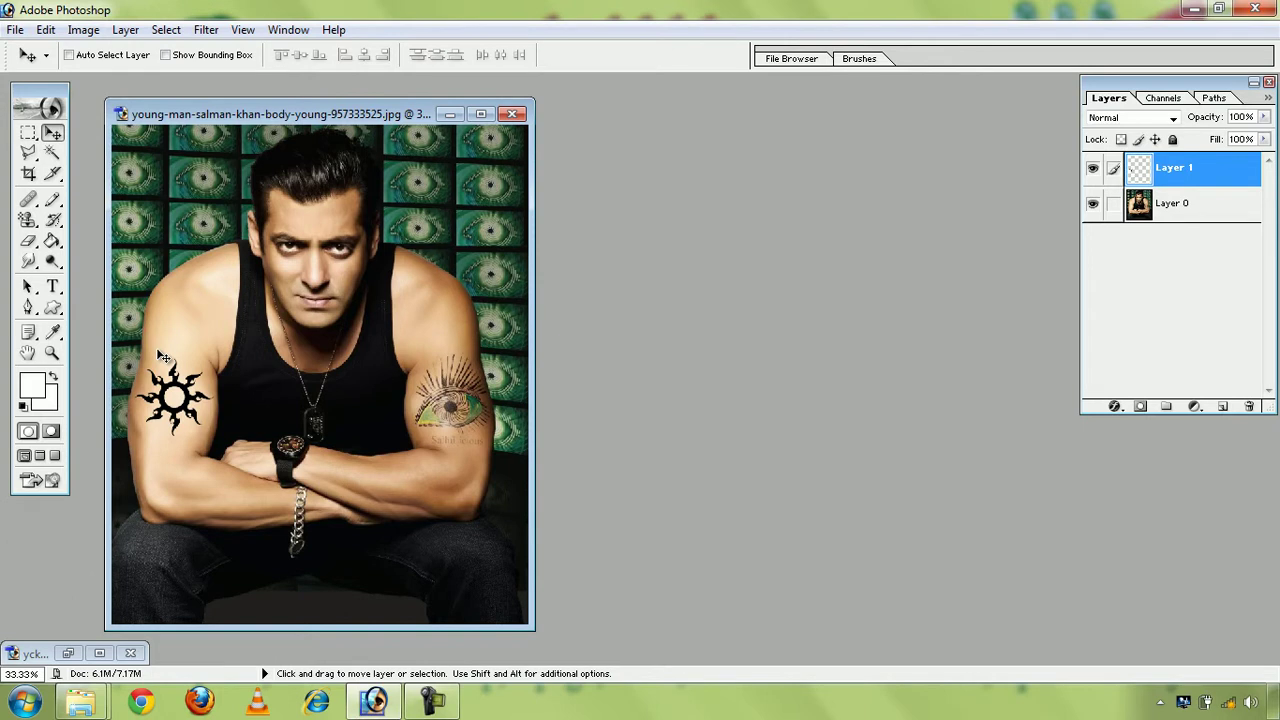
key(ctrl+t)
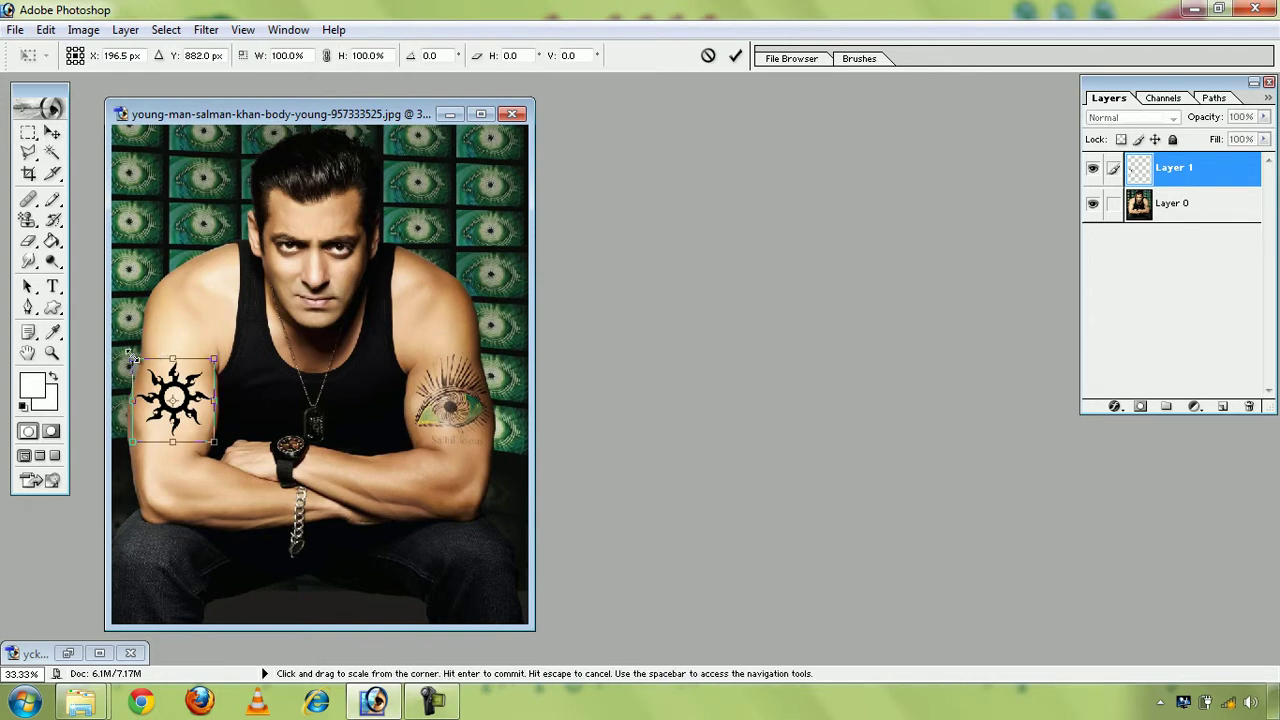
drag(131, 354, 147, 370)
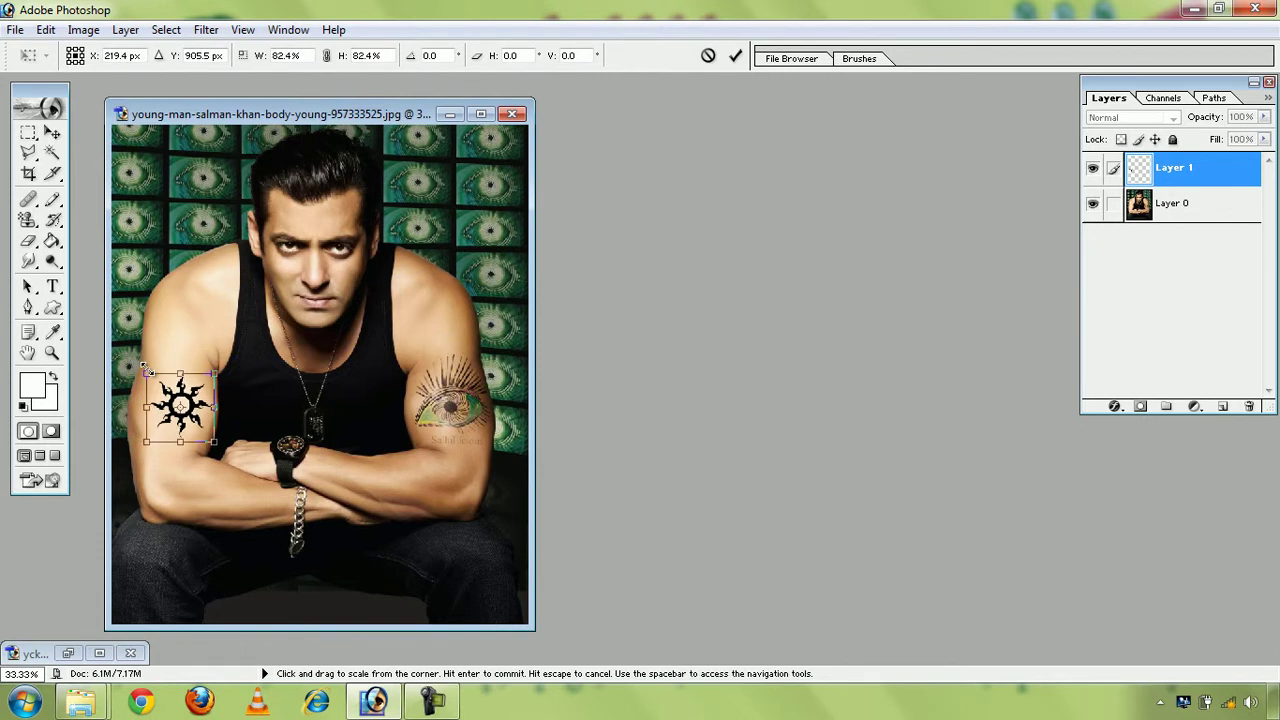
key(Return)
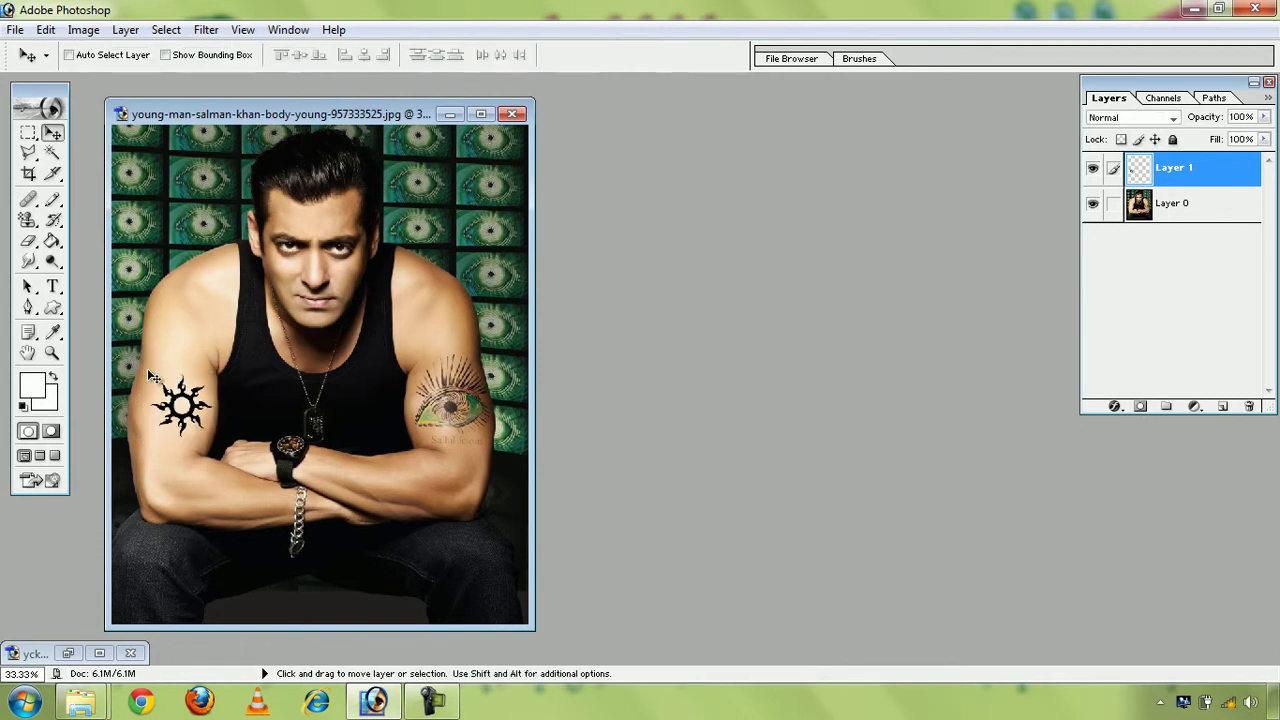
Nudge the sun tattoo slightly left and load Layer 1's contents as a selection
mouse_move(168, 376)
mouse_down()
mouse_move(157, 377)
mouse_move(173, 287)
mouse_move(162, 369)
mouse_up()
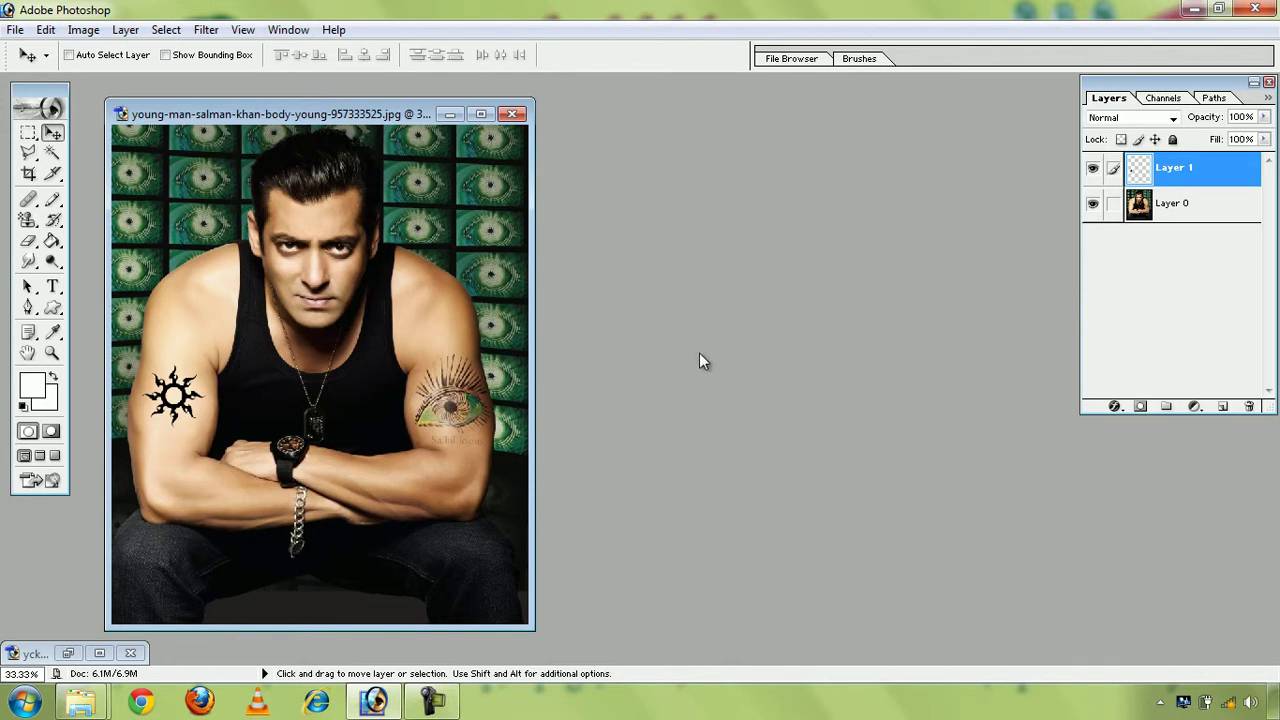
ctrl+click(1173, 174)
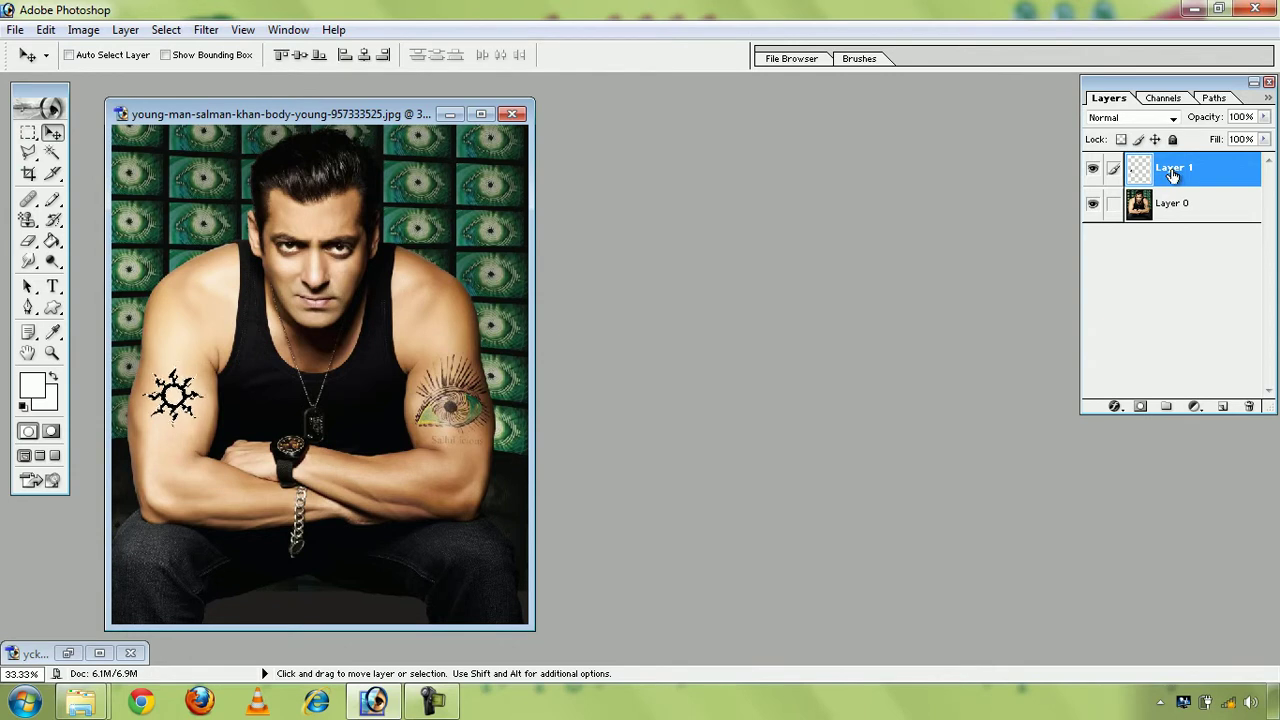
key(shift)
Invert the selection, feather it by 1 pixel, then deselect and minimize the photo
key(ctrl+shift+i)
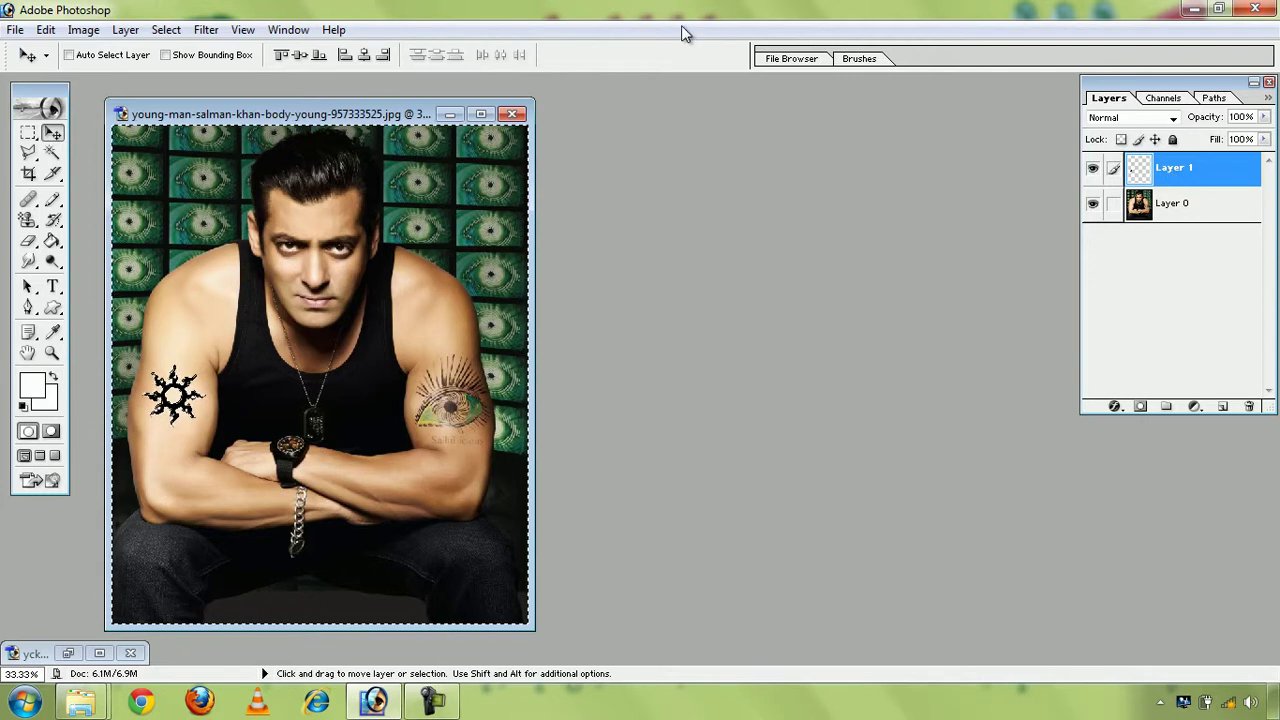
click(165, 29)
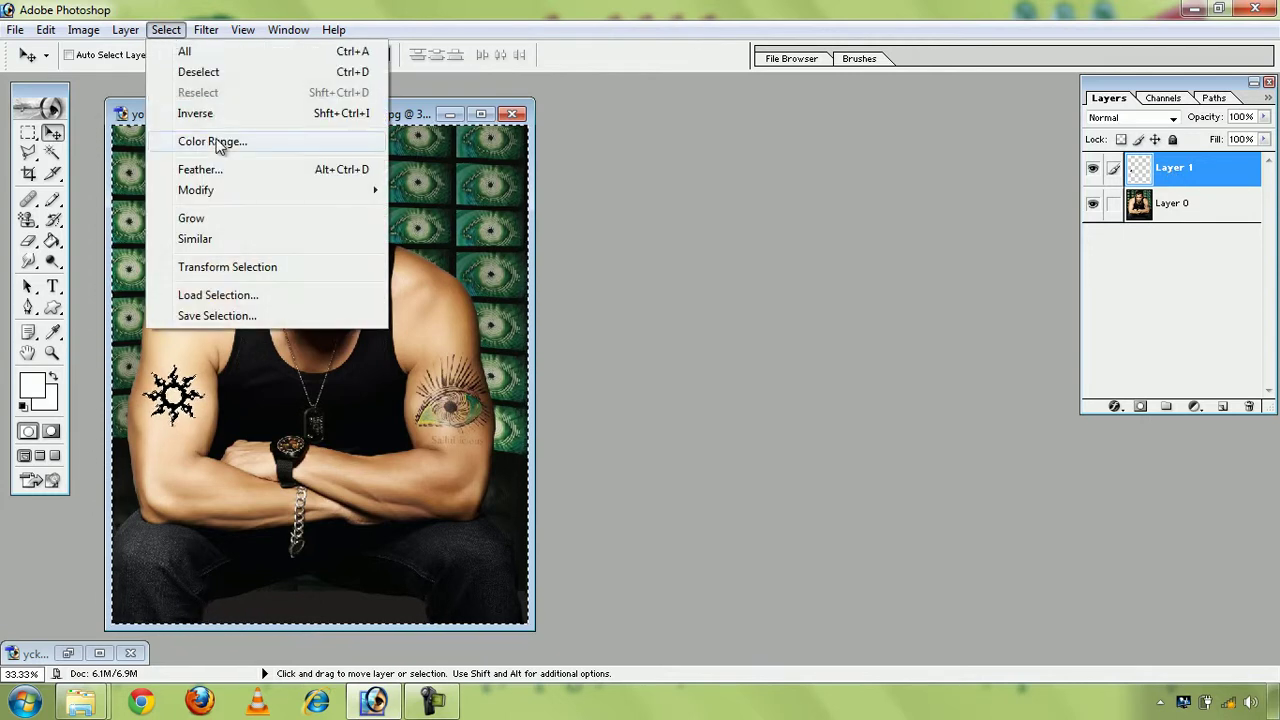
click(230, 167)
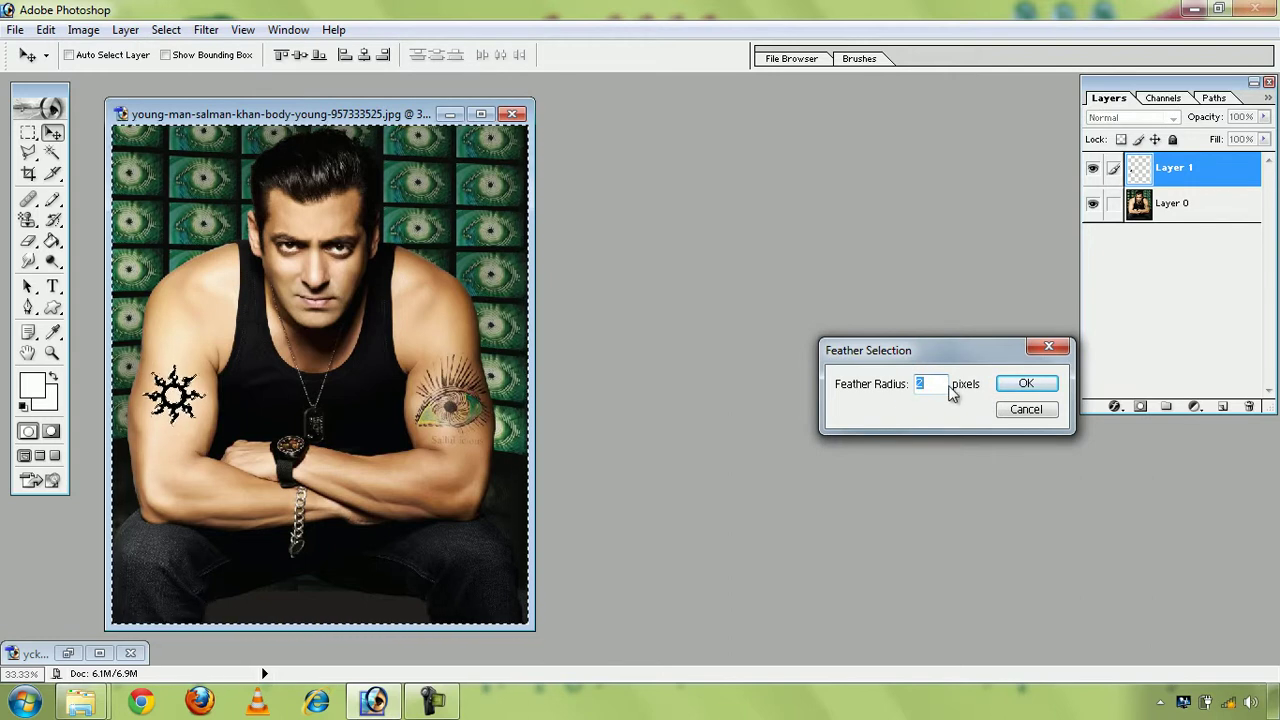
text(1)
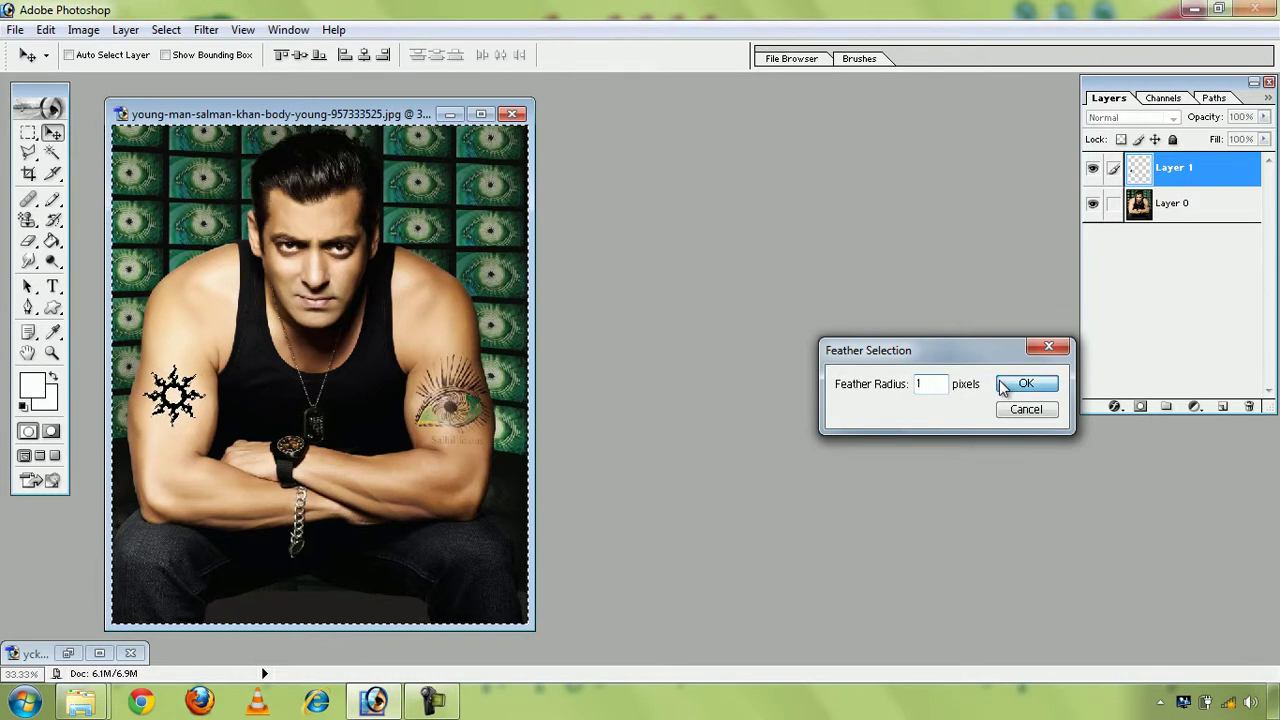
click(1002, 387)
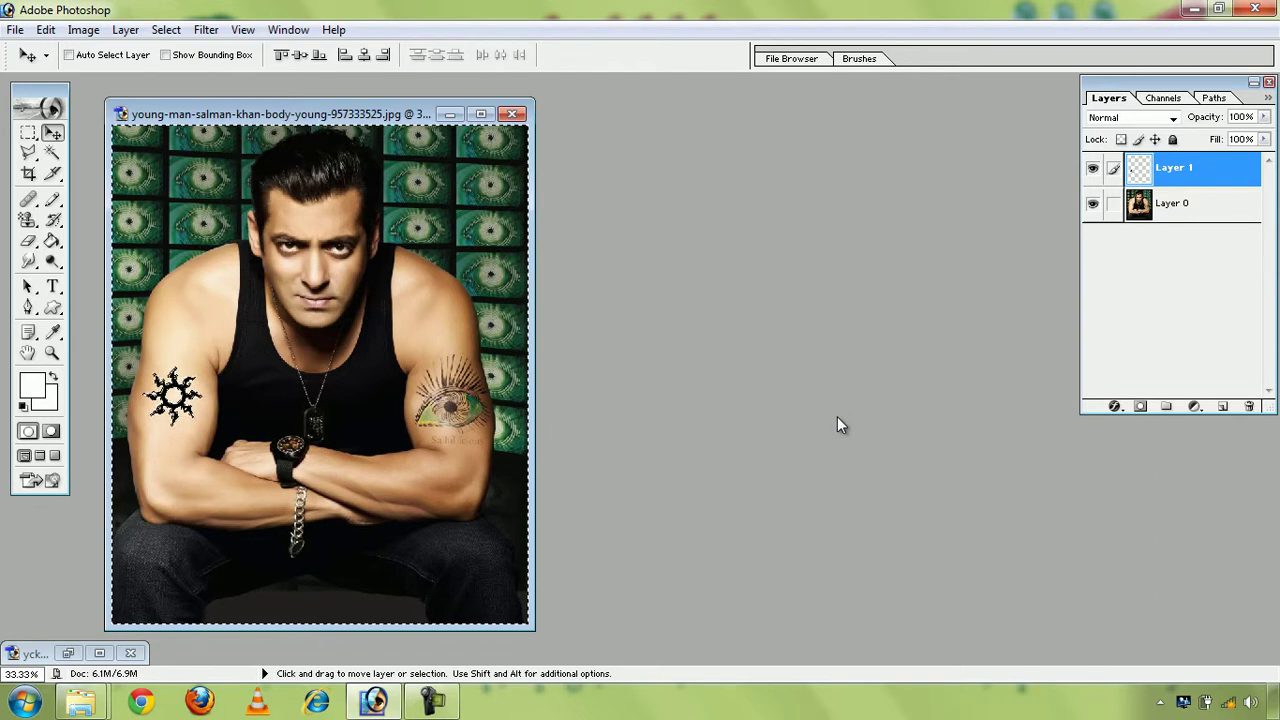
key(ctrl+d)
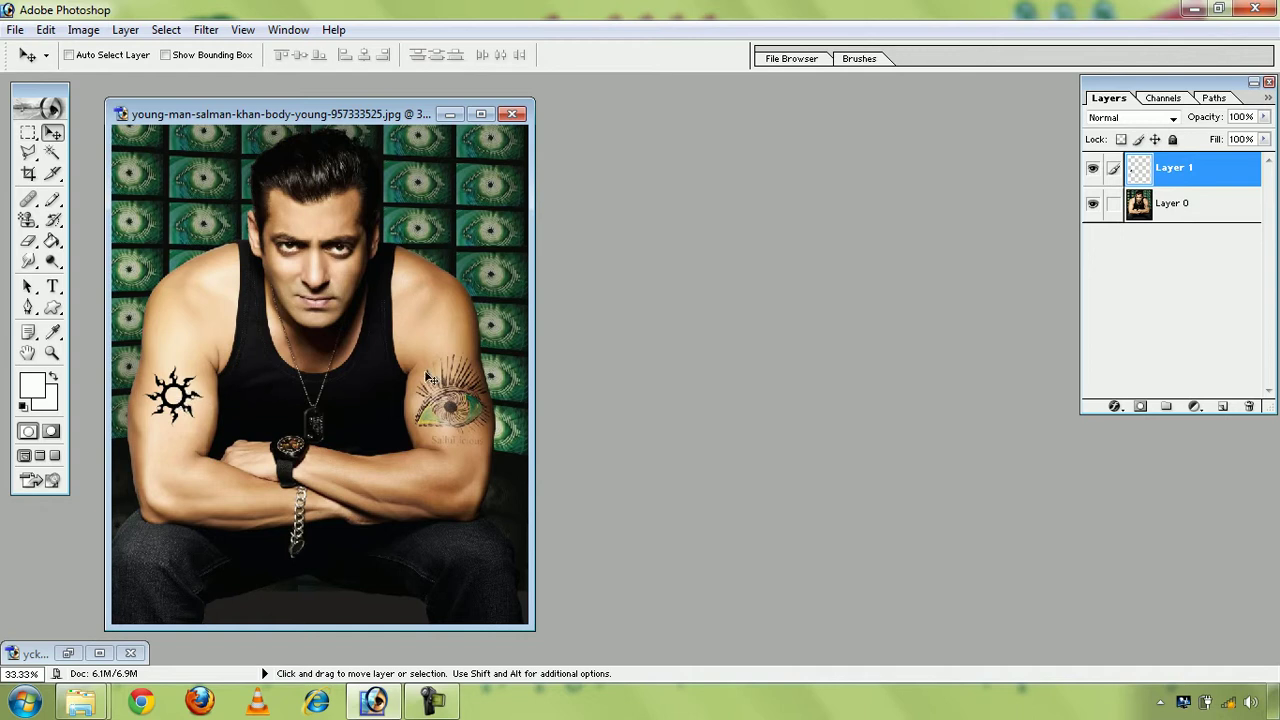
click(450, 114)
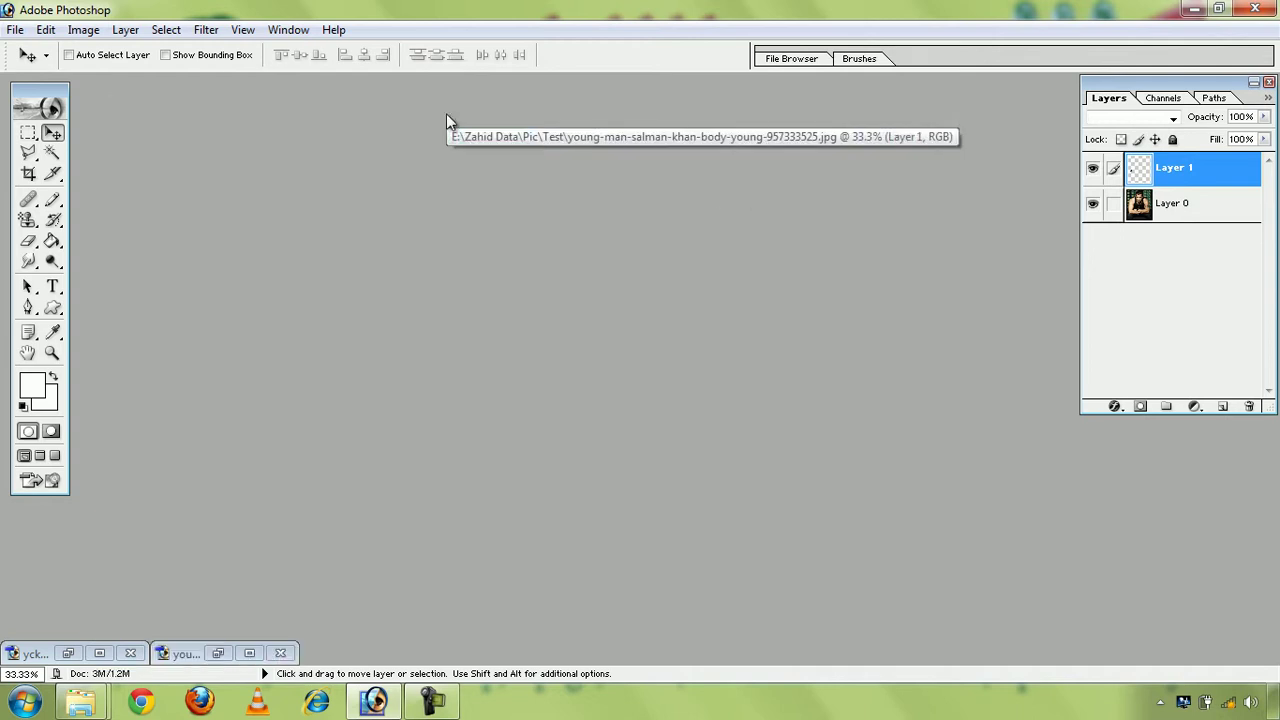
Open the grey-tank-top man's photo and the wolf graphic ncXRrLgcB.png from the Test folder
double_click(610, 274)
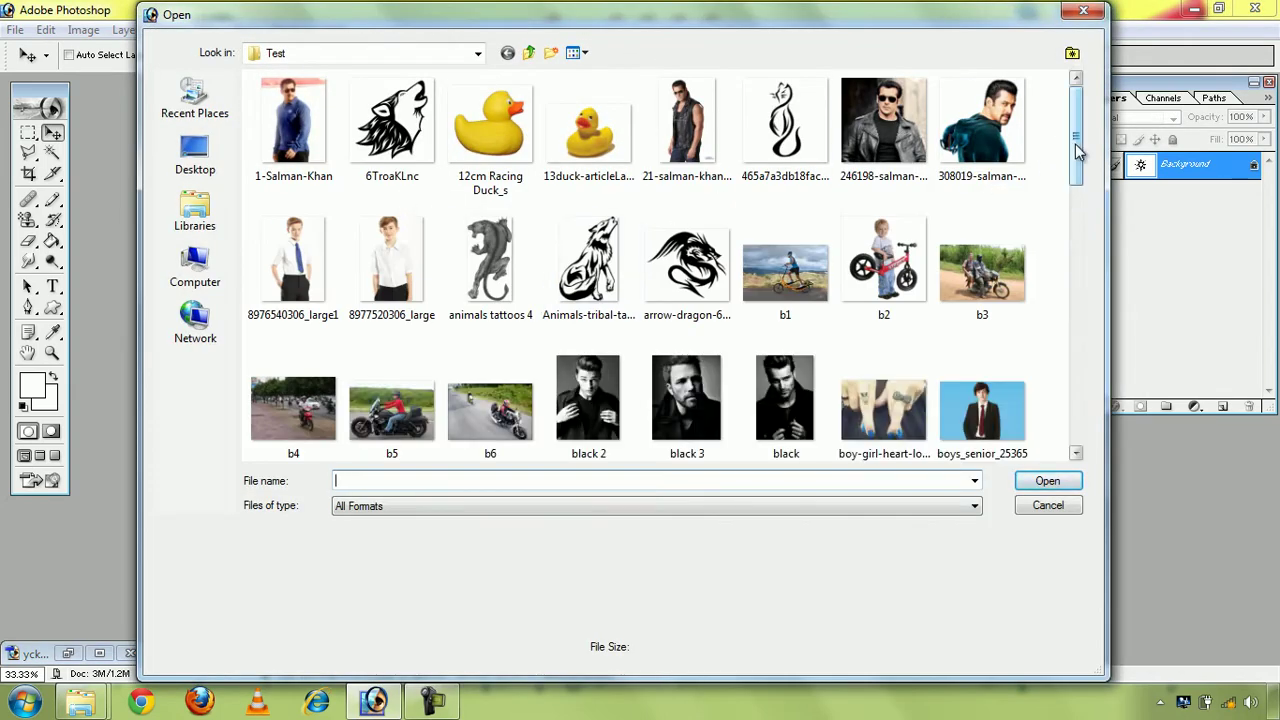
mouse_move(1077, 150)
mouse_down()
mouse_move(1090, 390)
mouse_move(1078, 342)
mouse_up()
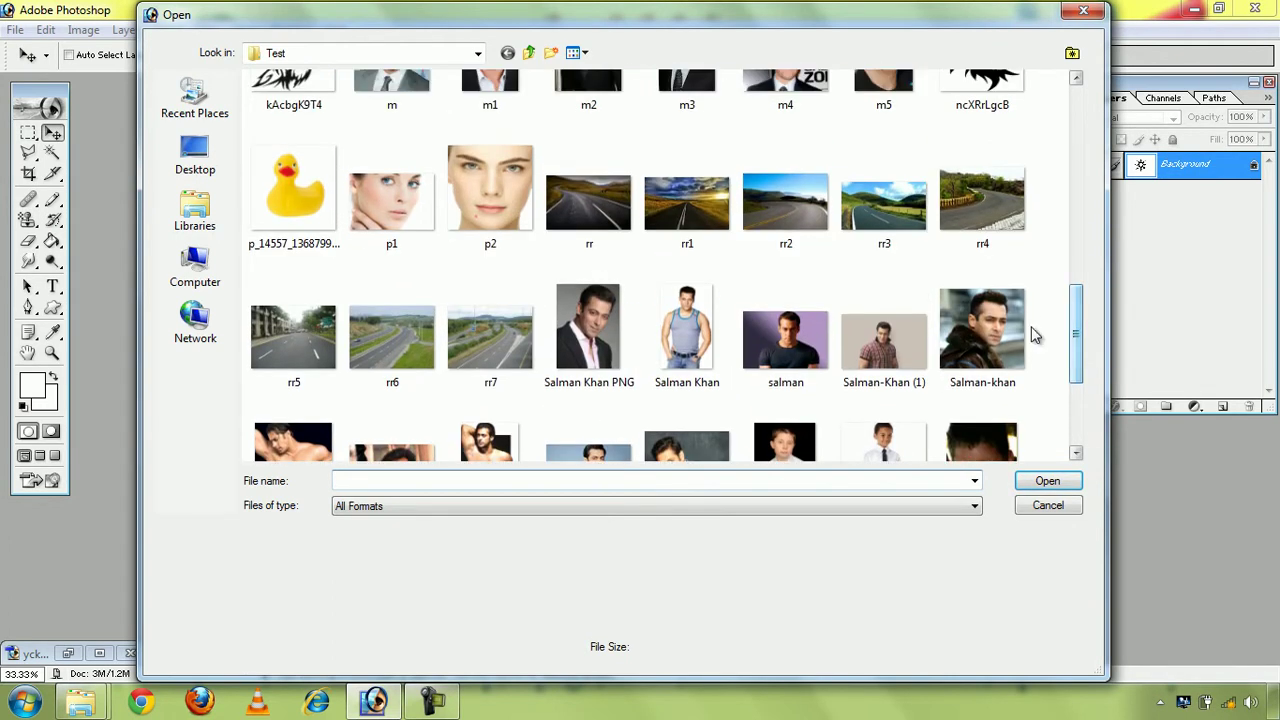
double_click(688, 330)
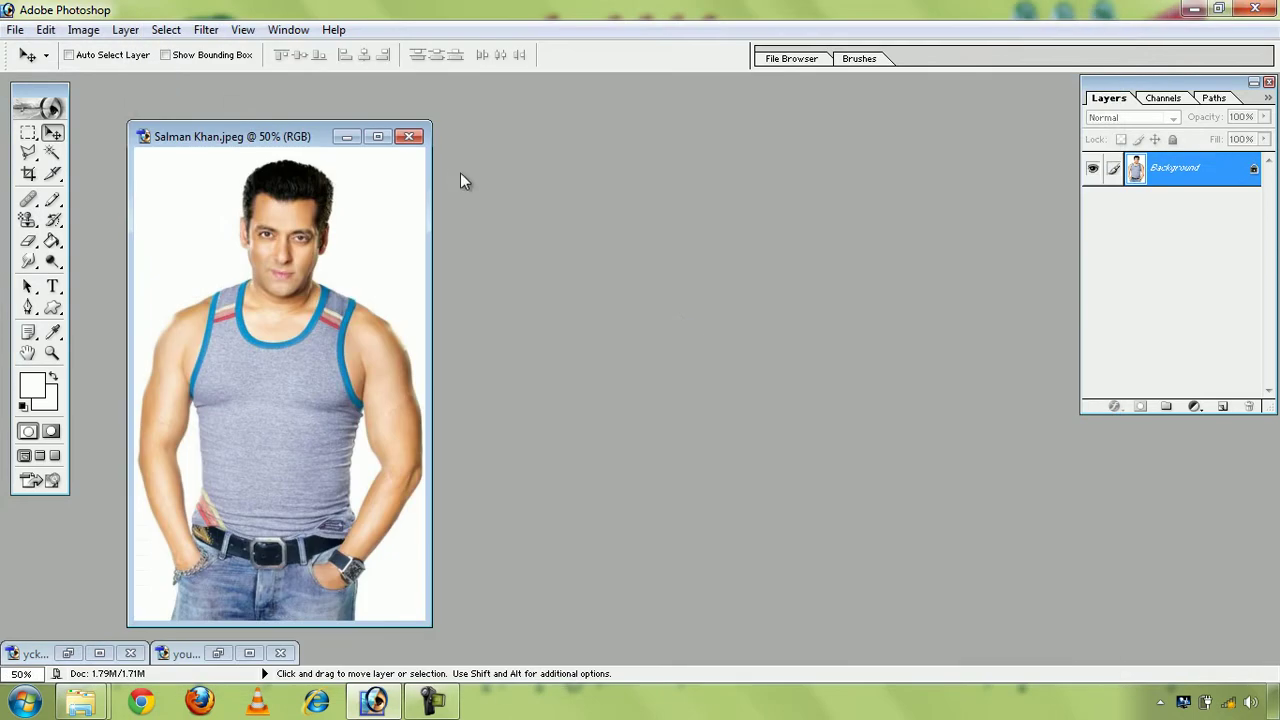
double_click(548, 233)
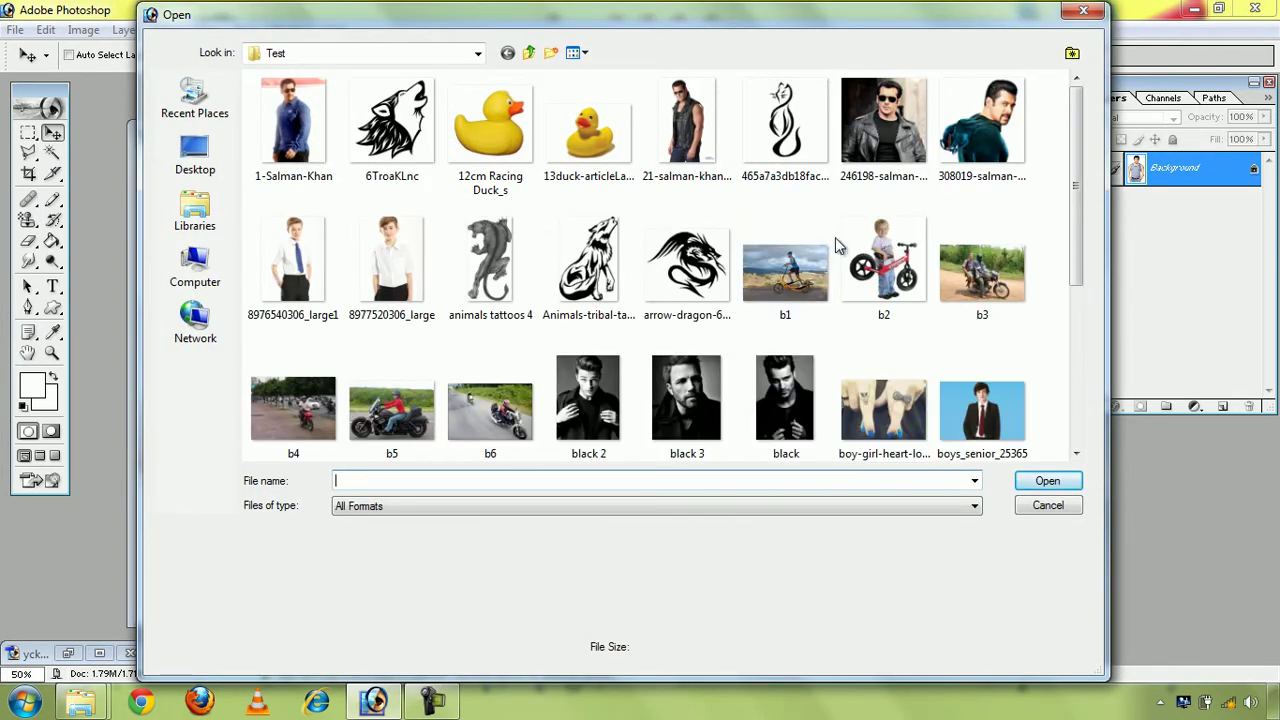
mouse_move(1075, 165)
mouse_down()
mouse_move(1083, 330)
mouse_move(1083, 312)
mouse_up()
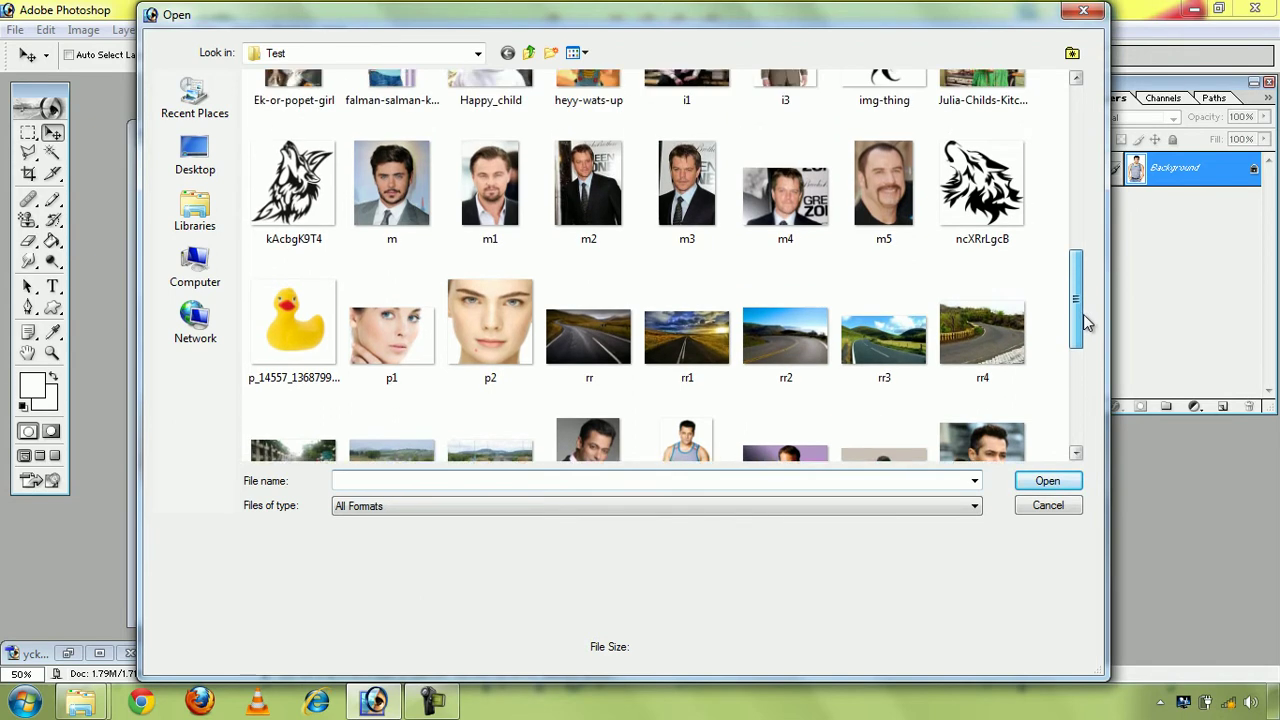
double_click(982, 225)
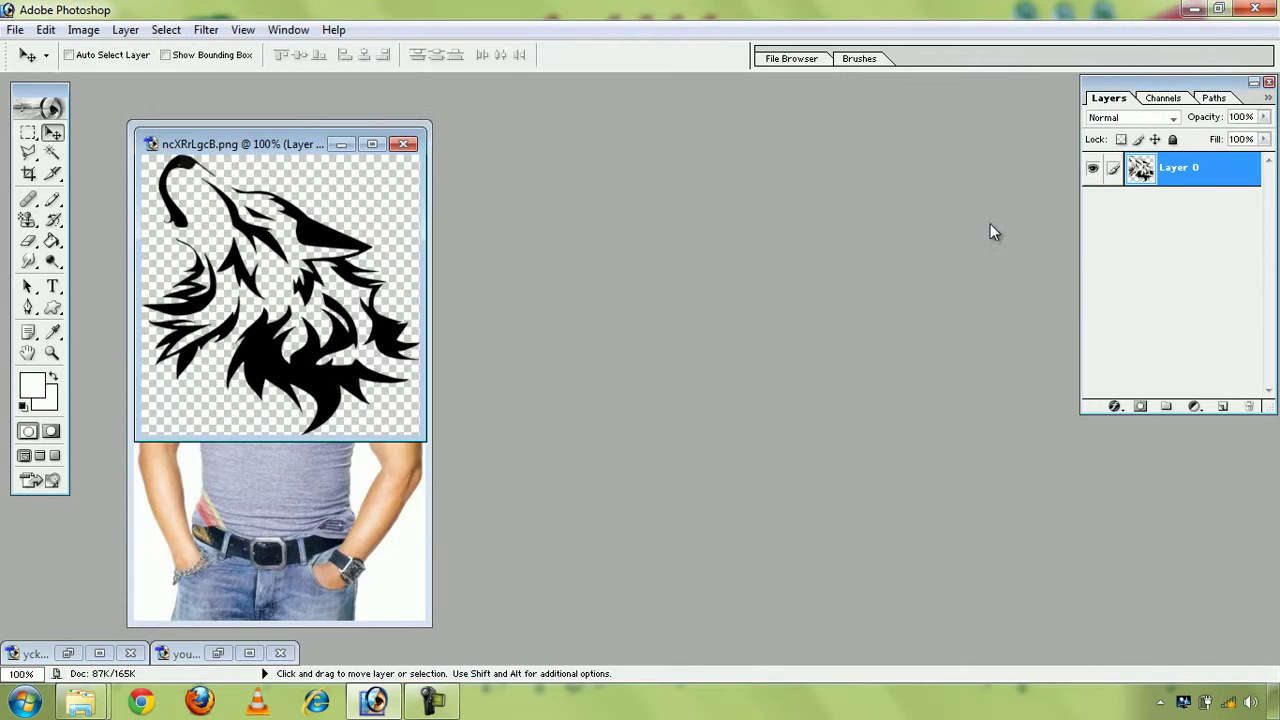
Drag the wolf layer from ncXRrLgcB.png onto the tank-top man's chest as Layer 1
drag(276, 144, 740, 173)
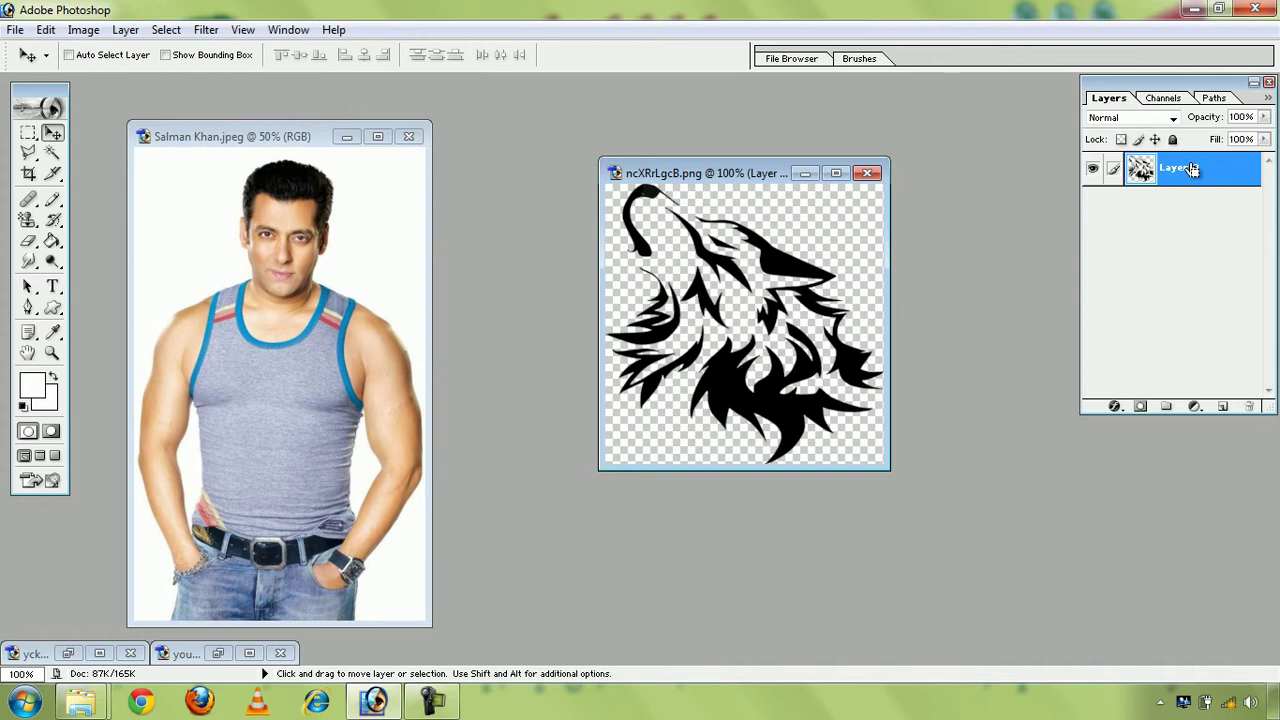
ctrl+click(1190, 168)
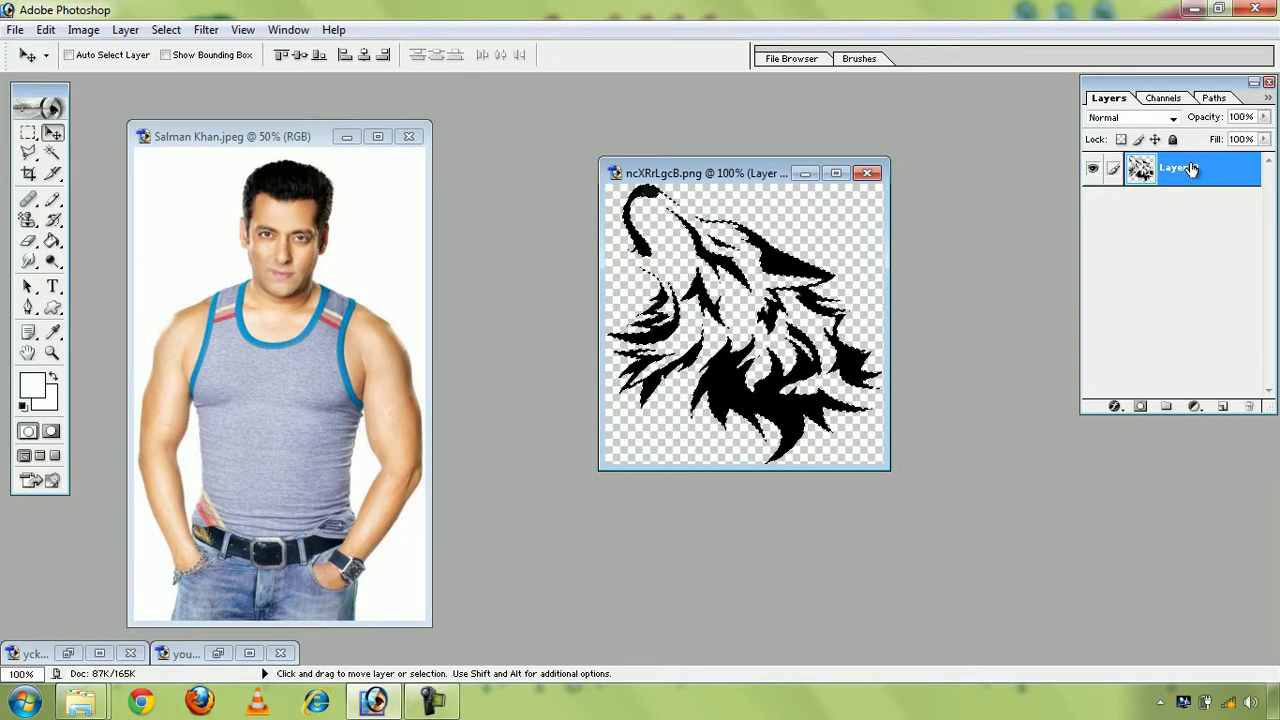
drag(1190, 168, 378, 138)
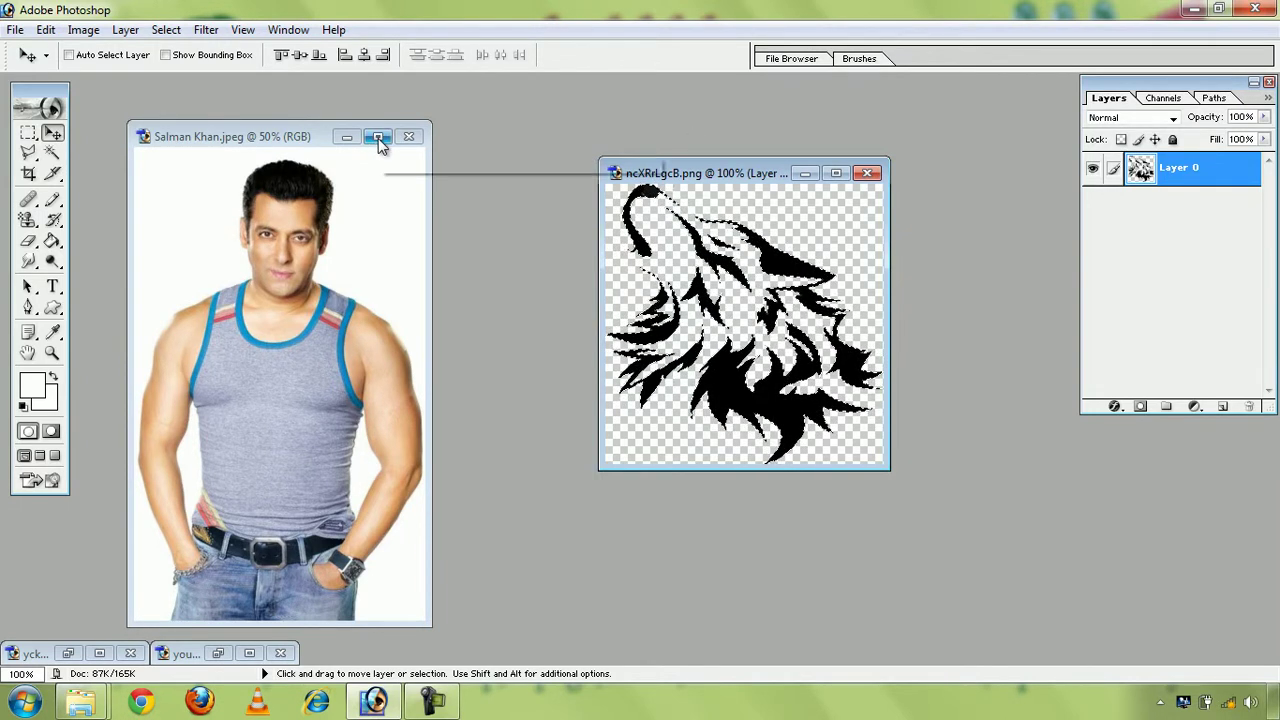
click(378, 138)
drag(683, 358, 683, 358)
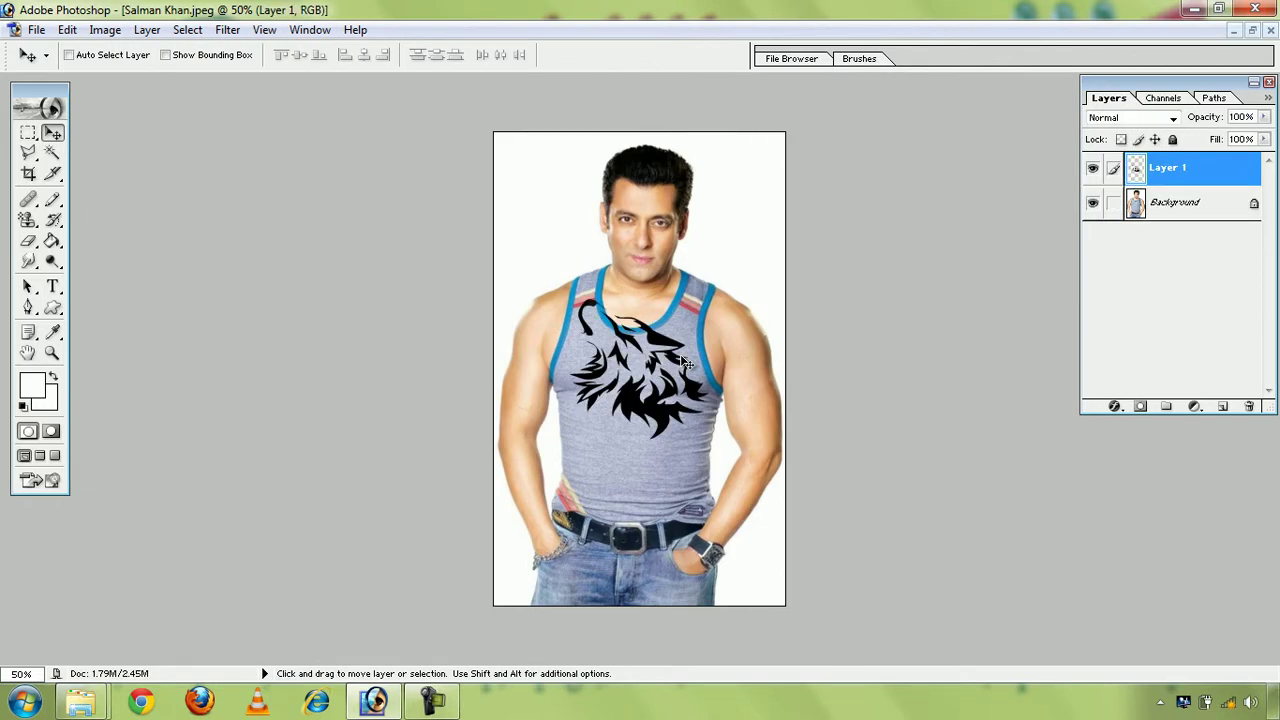
Shrink the wolf graphic to about two-thirds size with Free Transform
key(ctrl+t)
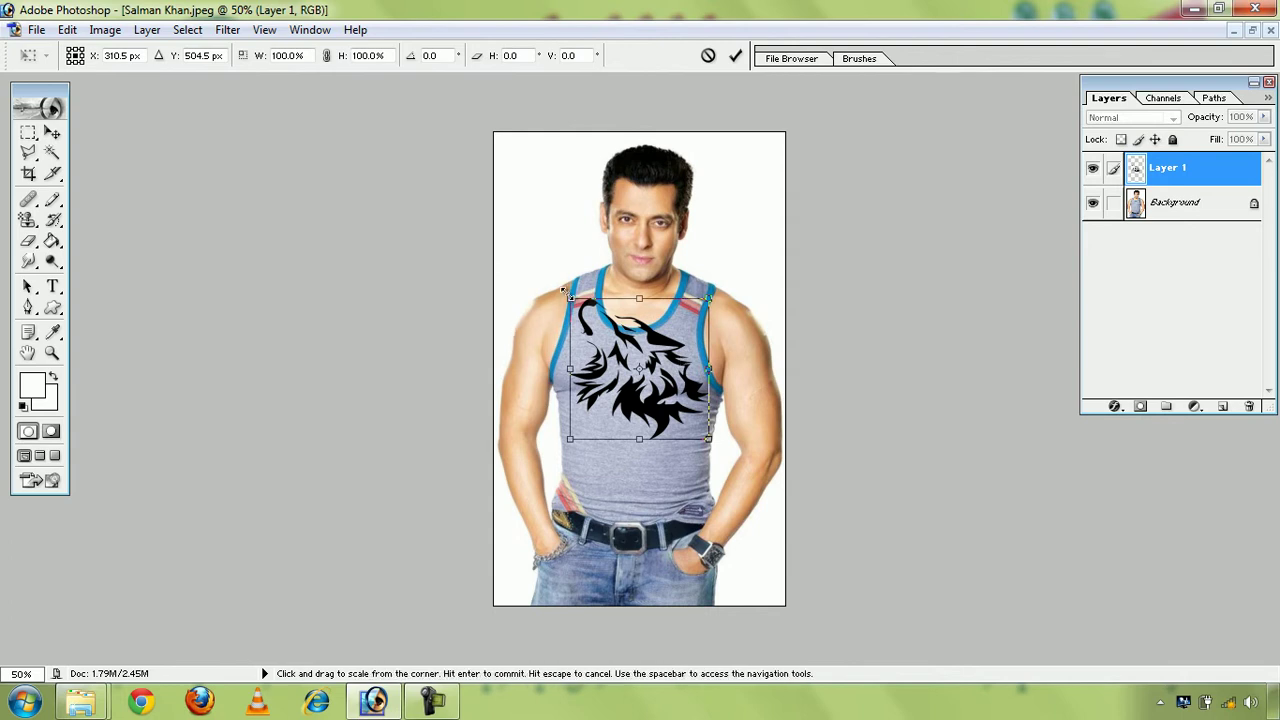
drag(563, 291, 623, 330)
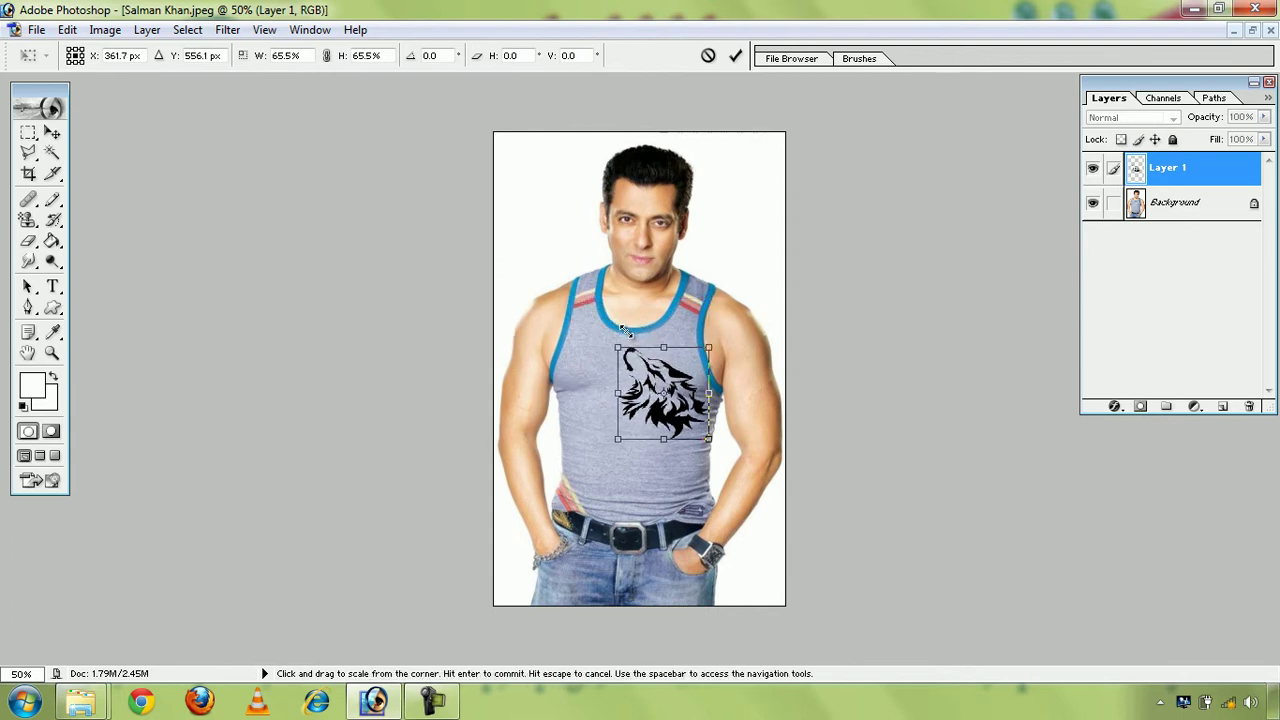
mouse_move(623, 330)
mouse_down()
mouse_move(645, 345)
mouse_move(563, 358)
mouse_move(738, 362)
mouse_move(658, 343)
mouse_up()
key(Return)
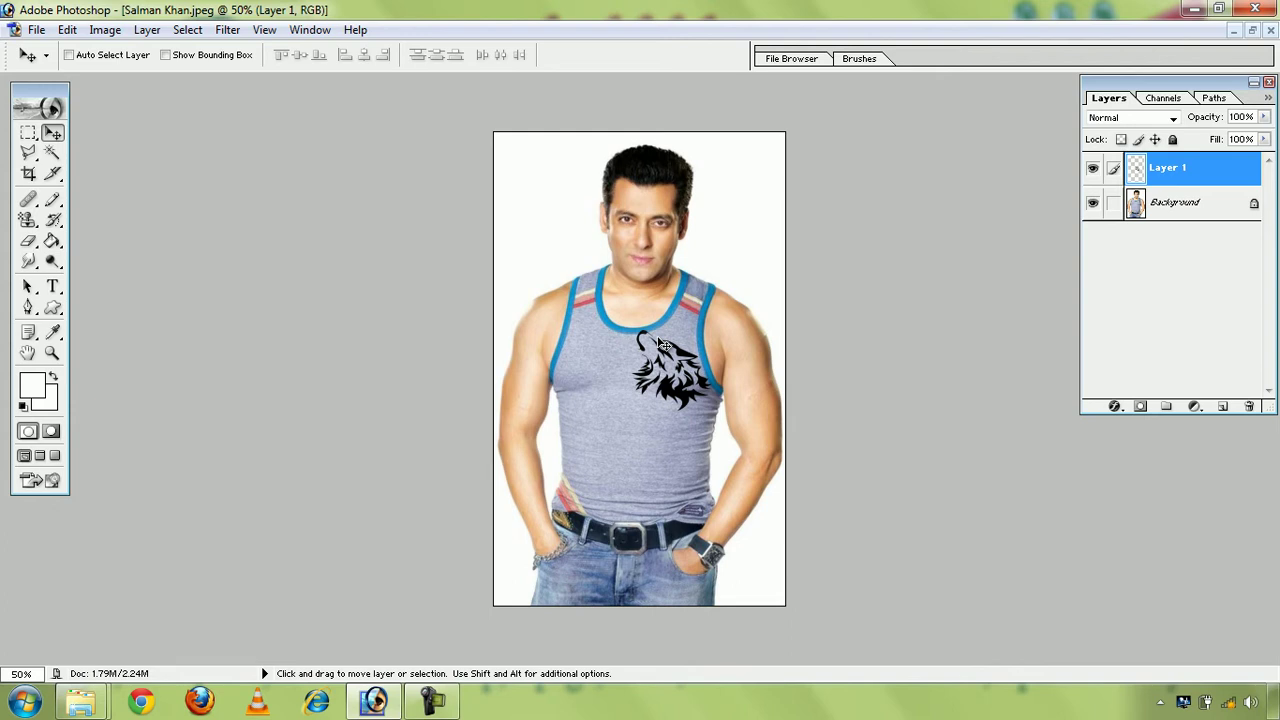
Shrink the wolf further to roughly 66% by 81% and place it on the right upper arm
key(ctrl+t)
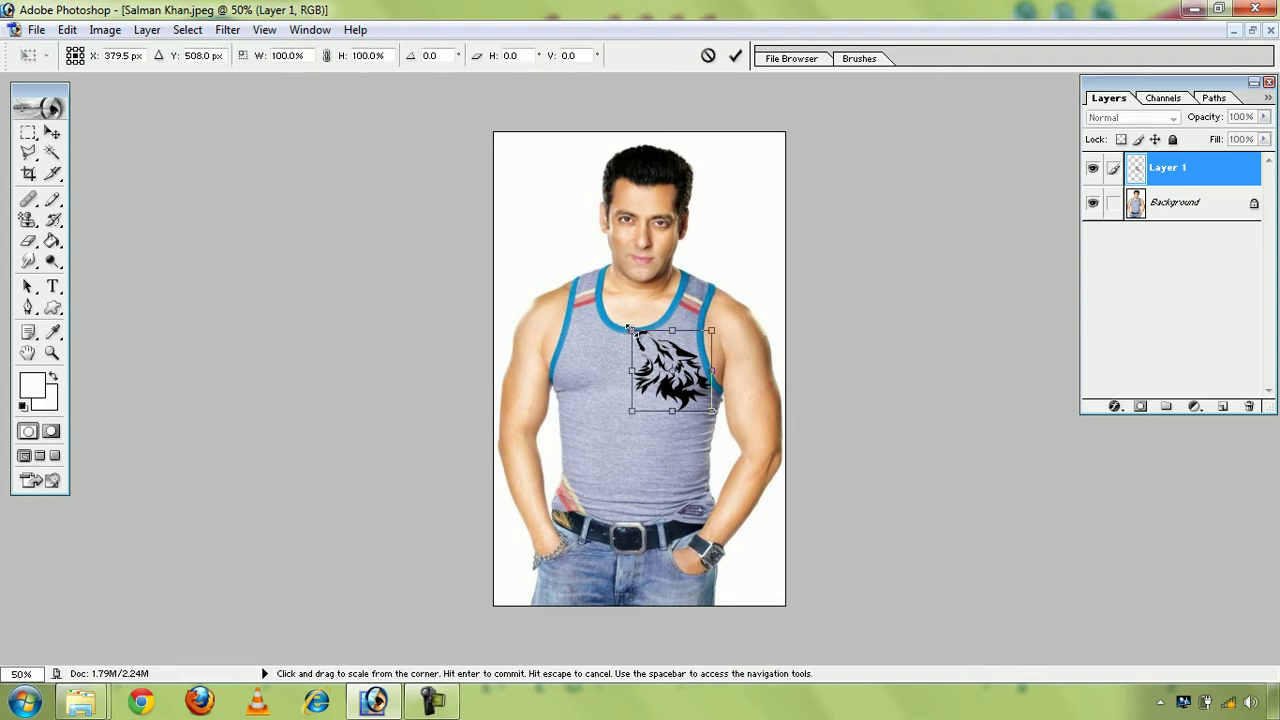
drag(631, 329, 657, 343)
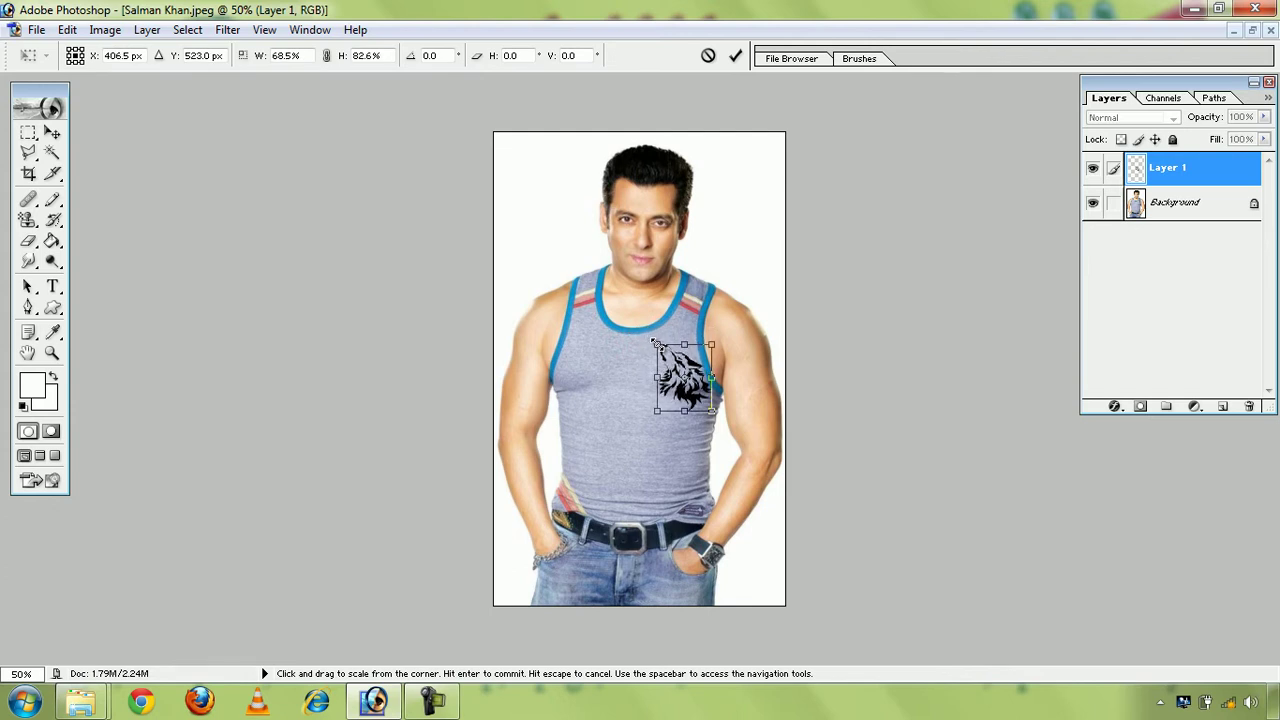
drag(655, 342, 658, 345)
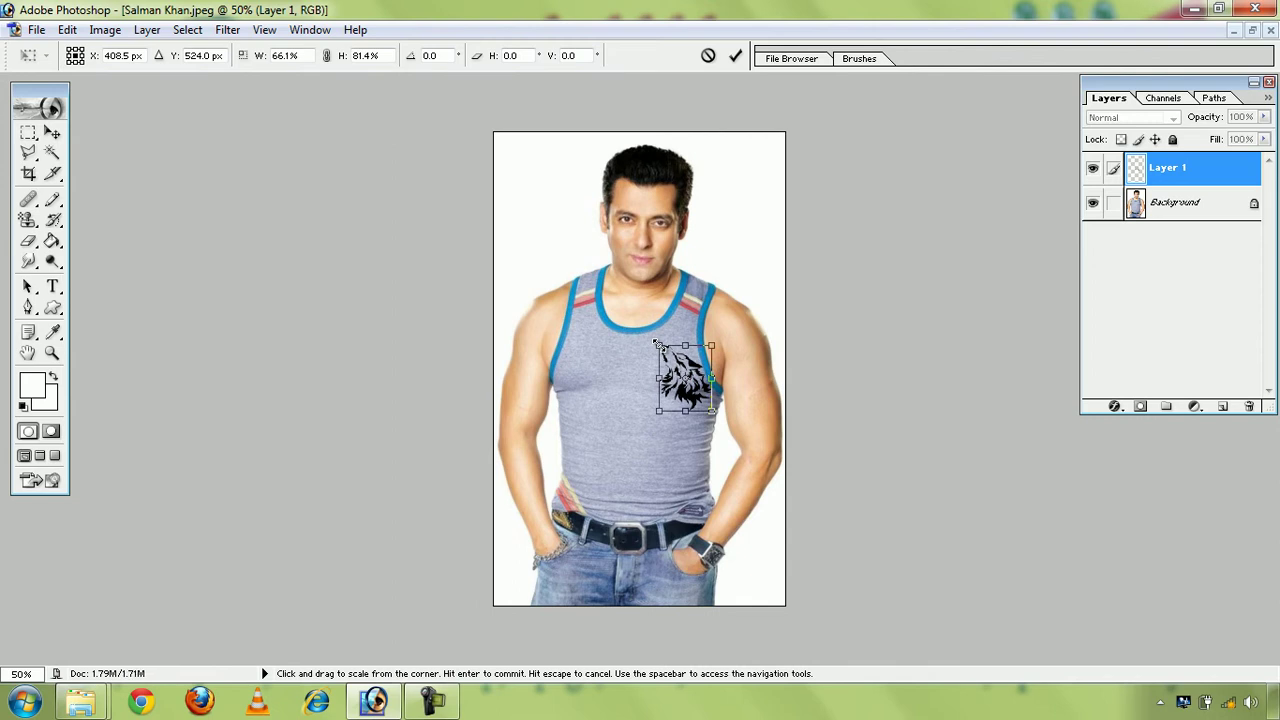
key(Return)
drag(659, 355, 722, 382)
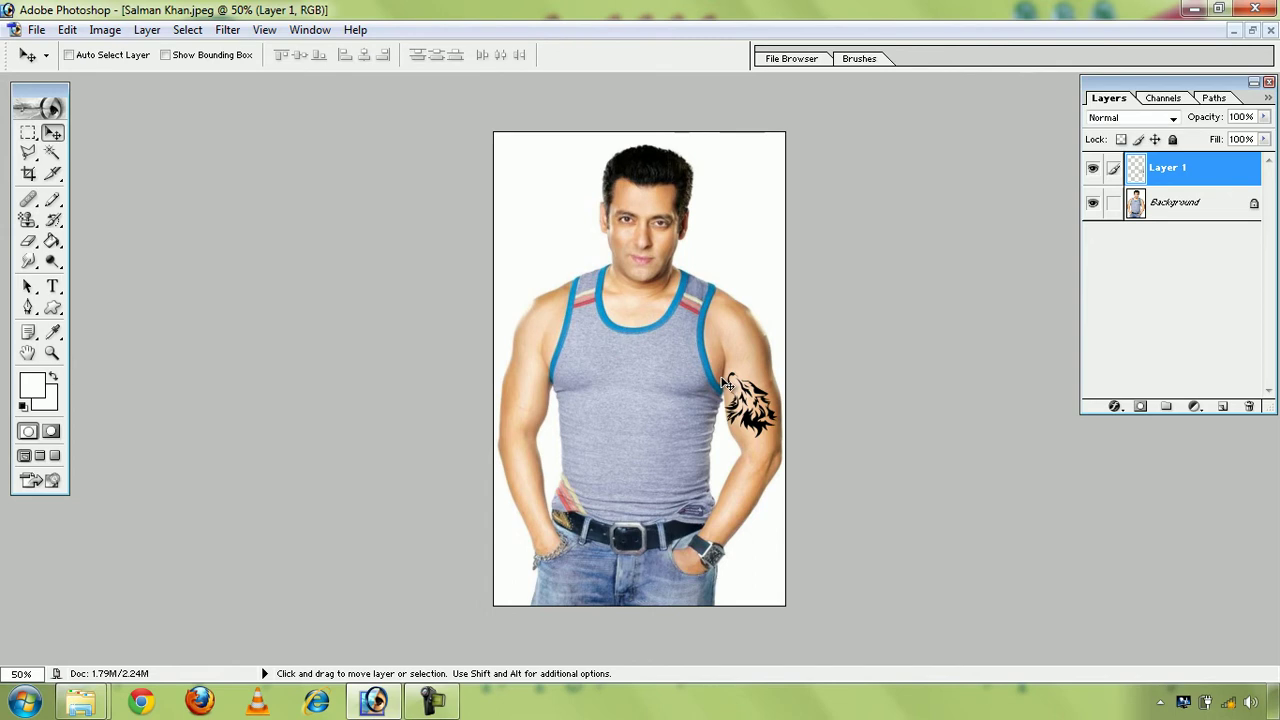
Shrink the wolf tattoo to about 77% by 87% and shift it up-left onto the upper arm
key(ctrl+t)
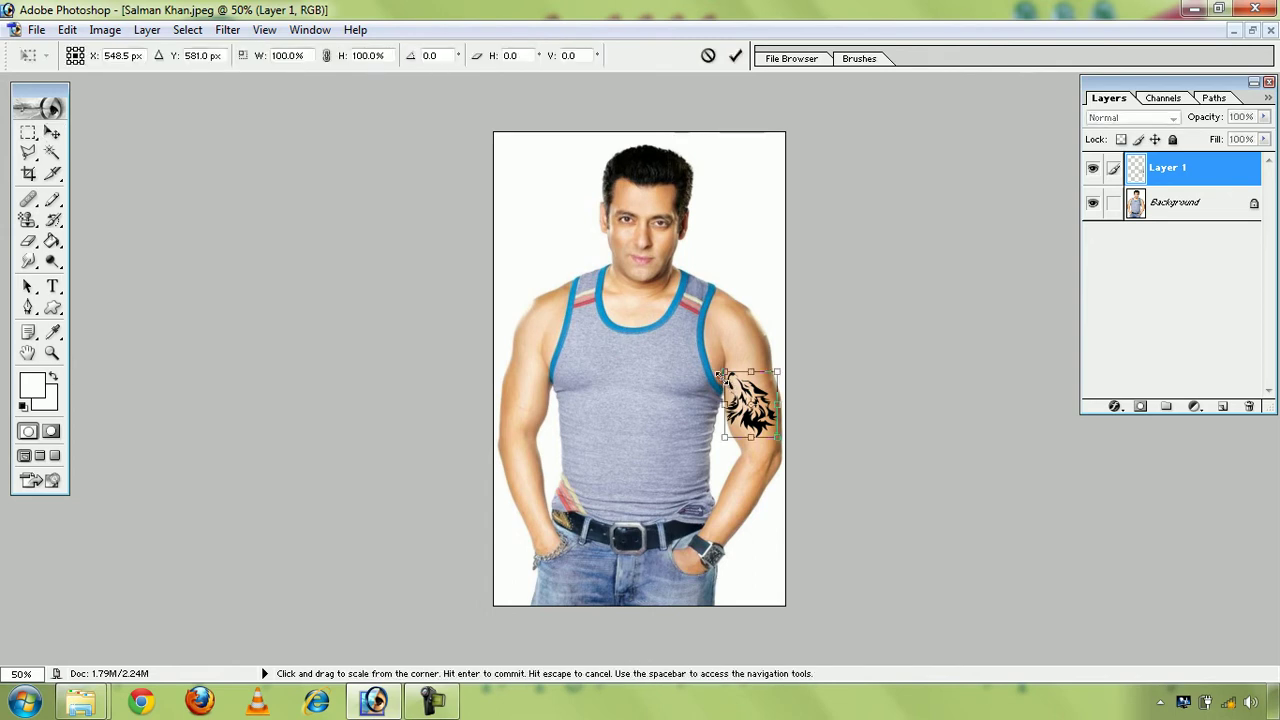
drag(721, 375, 732, 377)
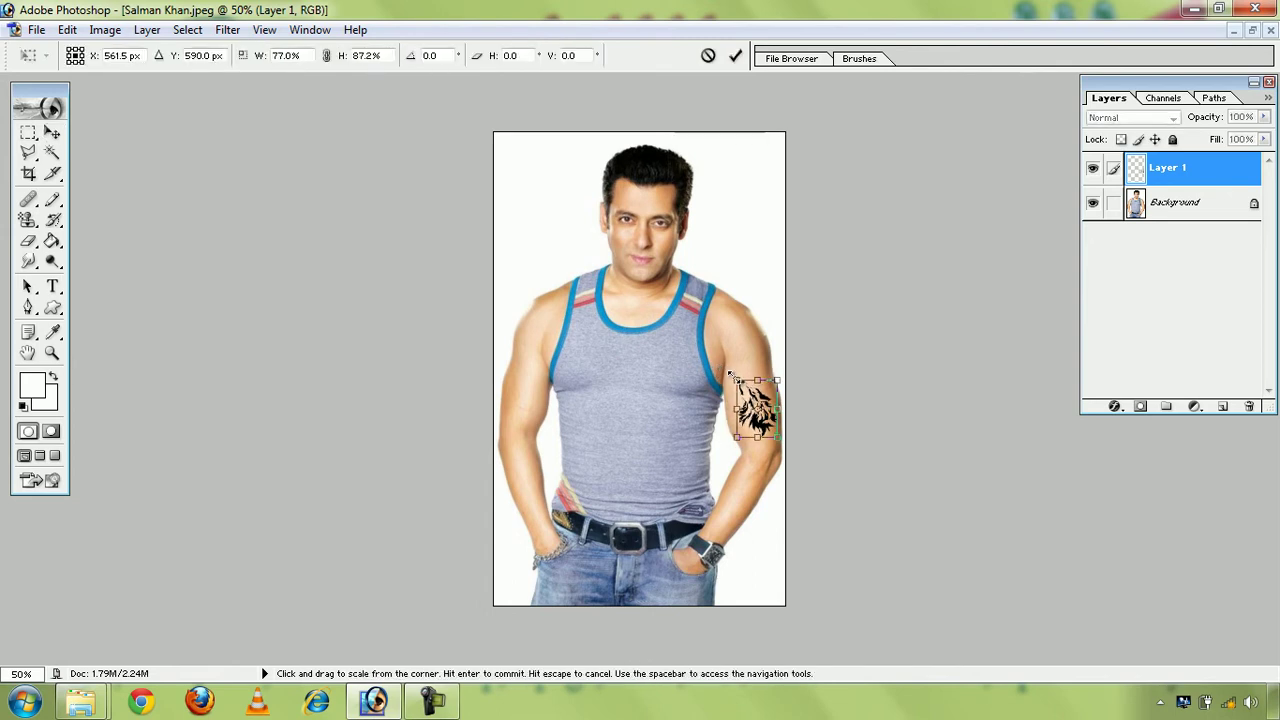
key(Return)
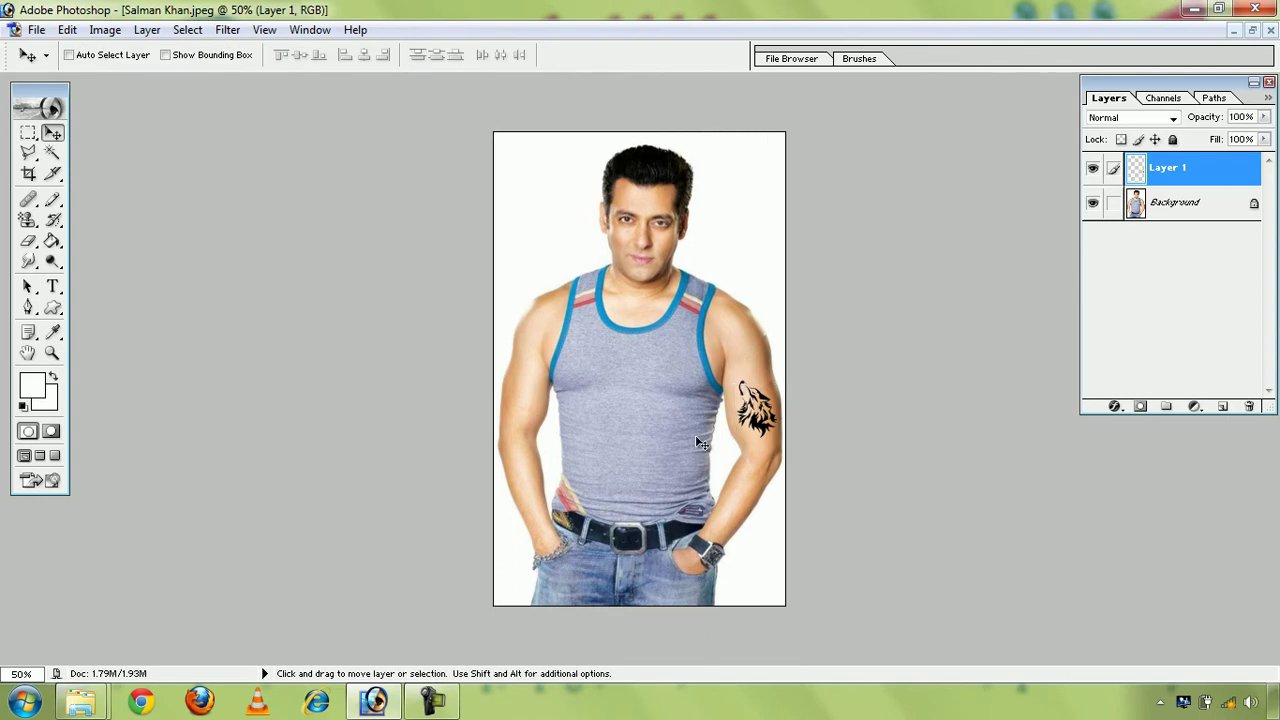
drag(752, 394, 740, 379)
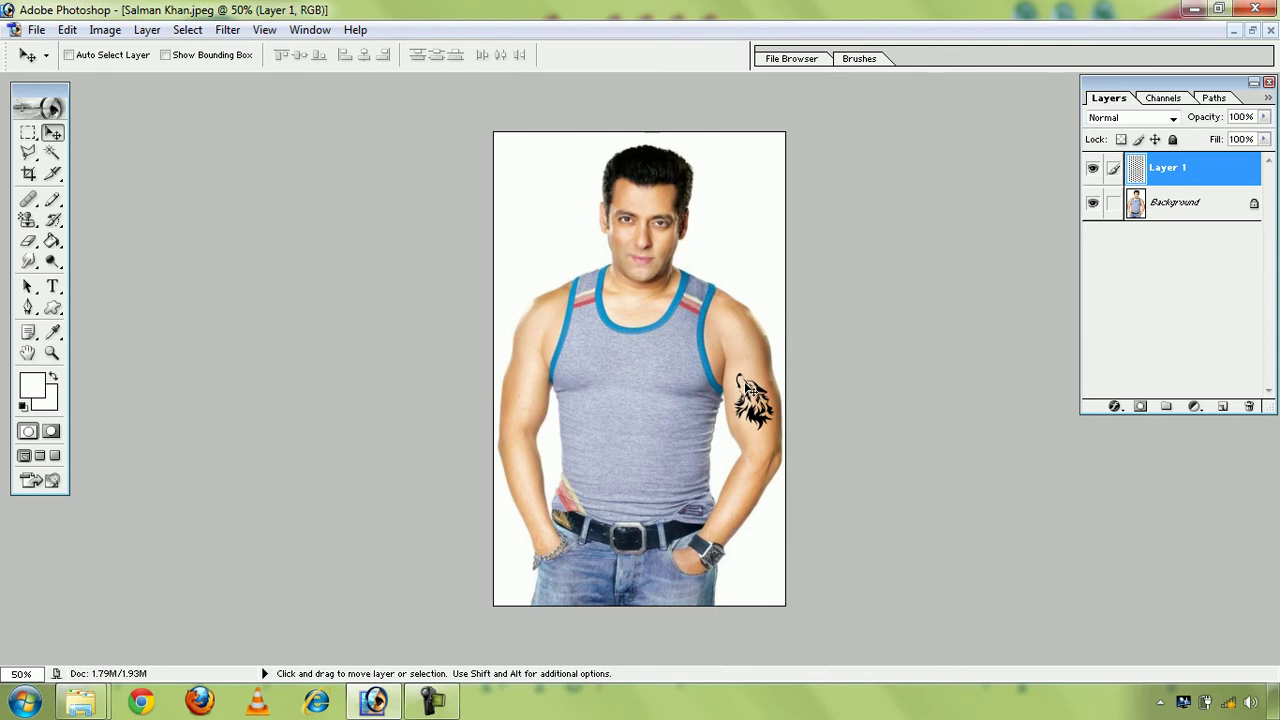